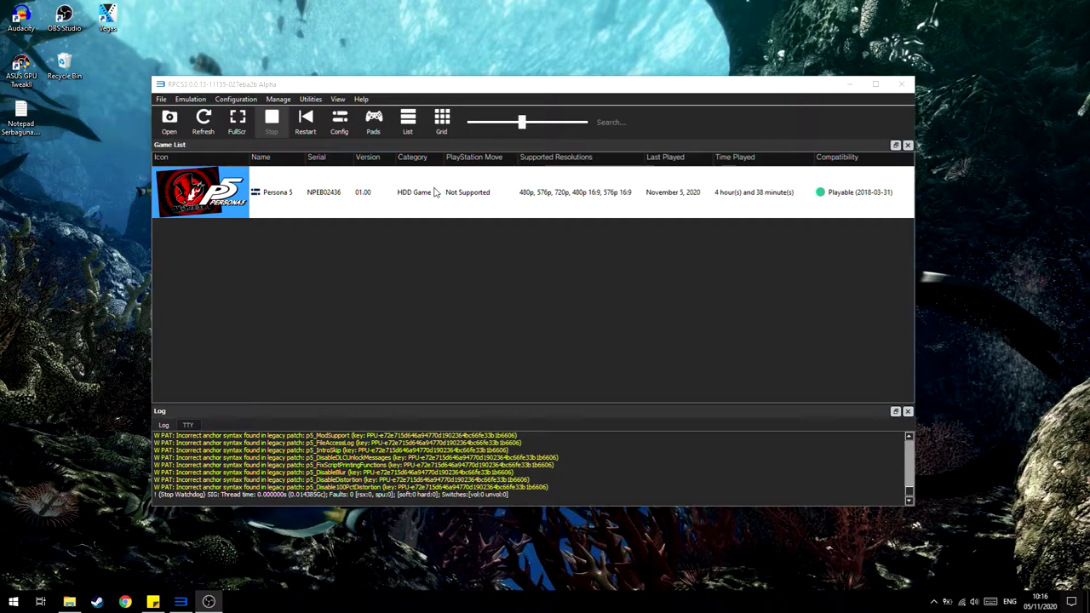
- Open the custom configuration of Persona 5 and set the CPU option SPU Block Size to Safe
right_click(439, 192)
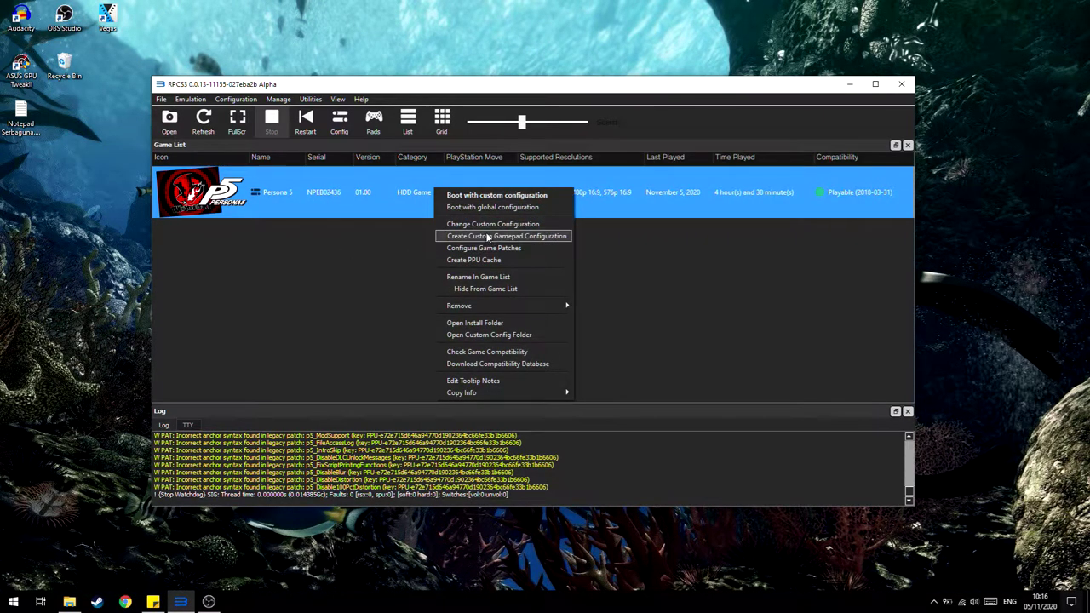
click(492, 223)
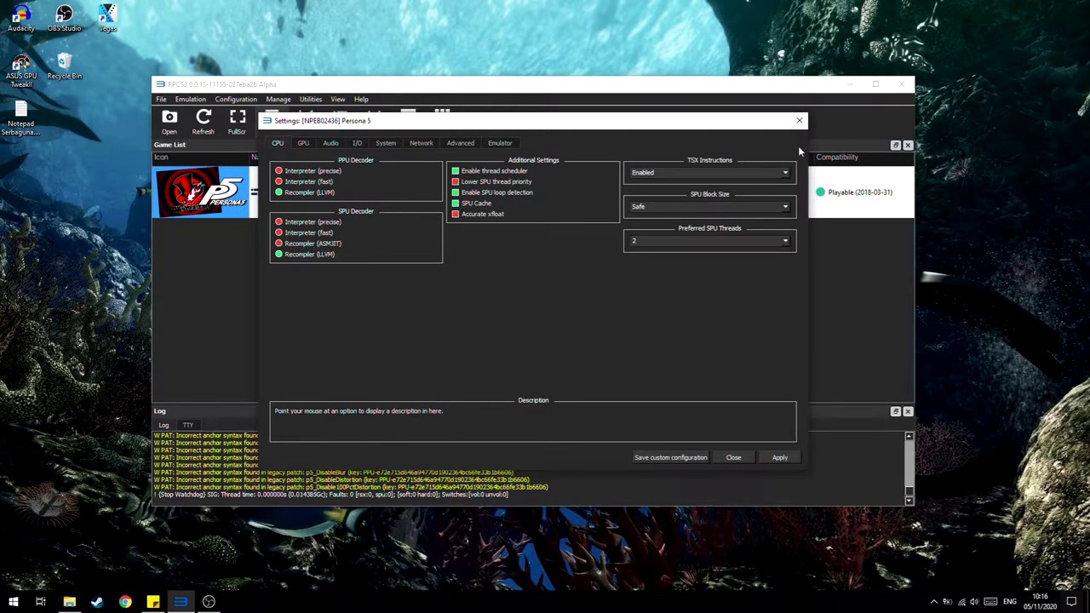
click(713, 207)
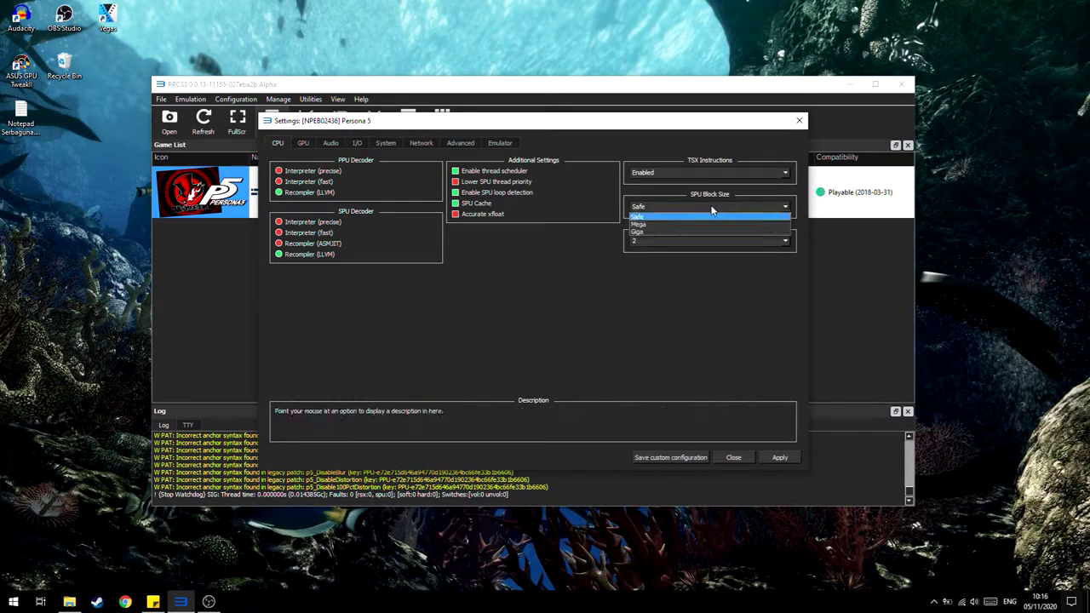
click(645, 218)
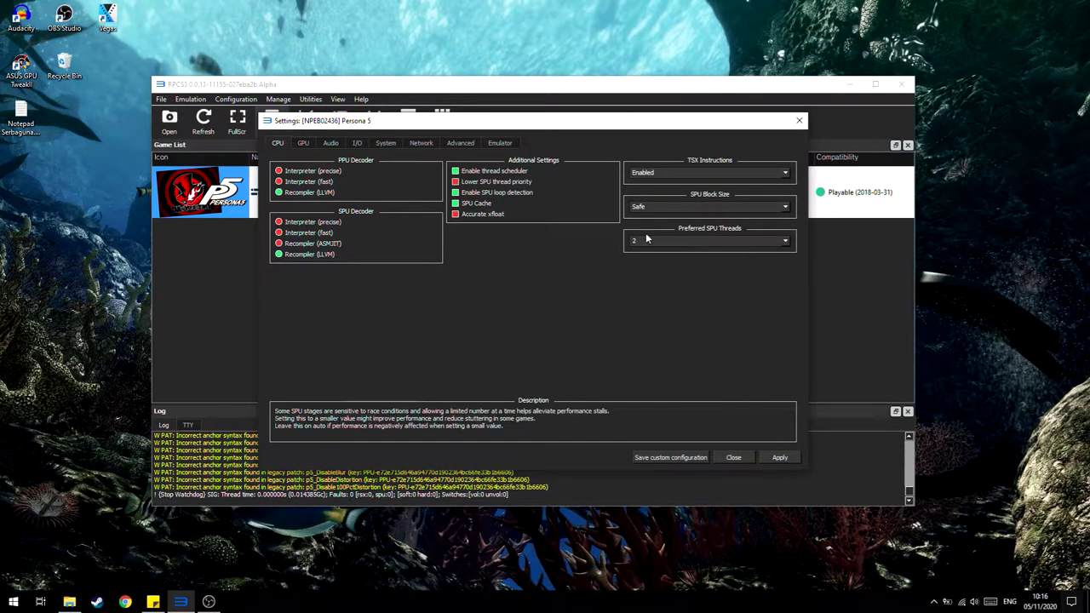
- Set Preferred SPU Threads to 2 in Persona 5's CPU settings
mouse_move(693, 244)
click(662, 243)
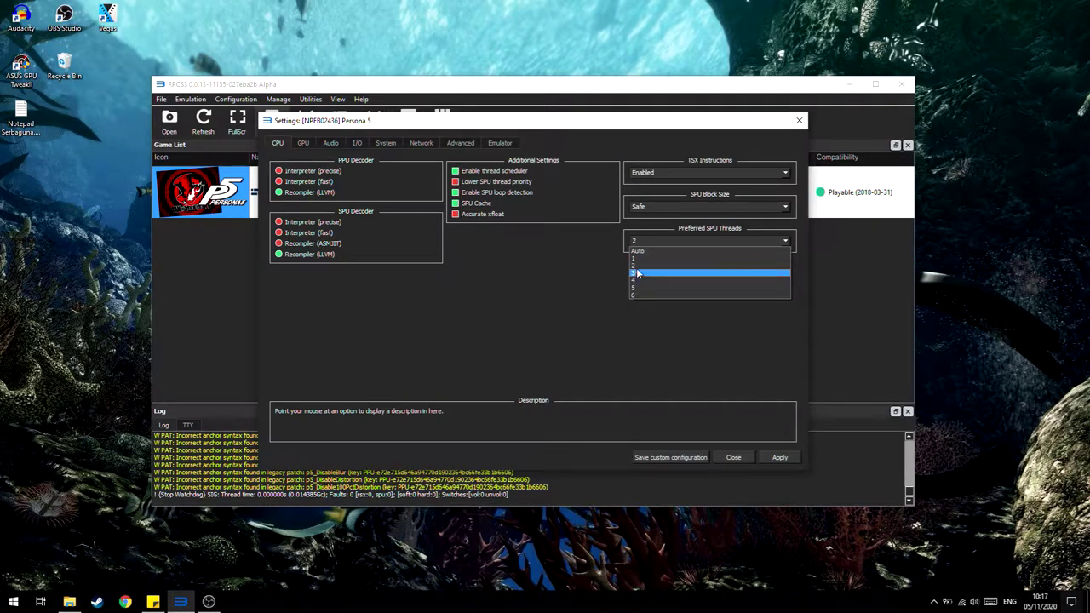
click(637, 267)
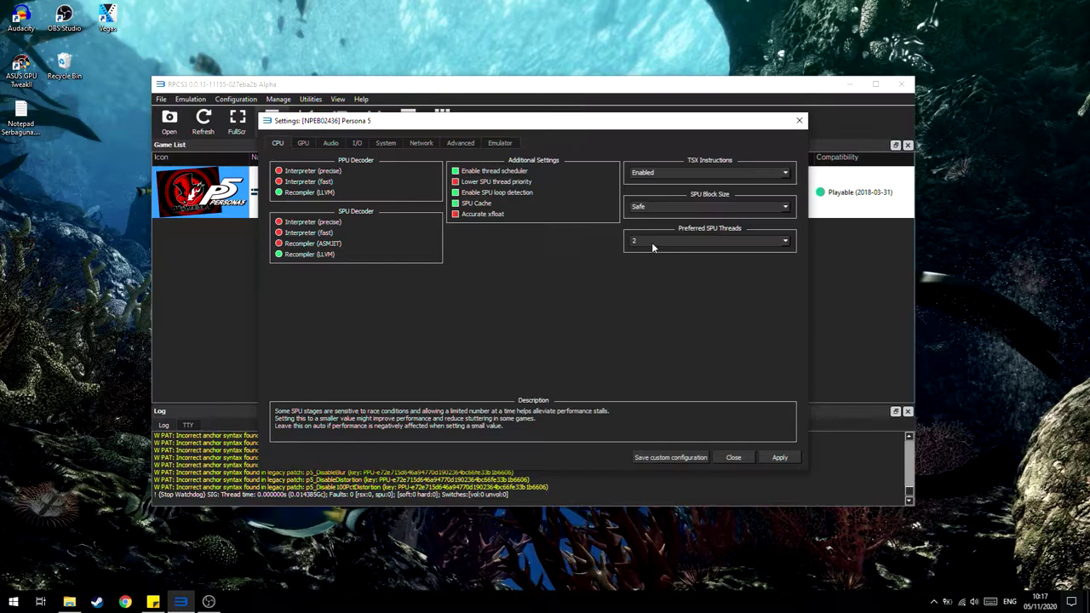
click(653, 242)
click(657, 265)
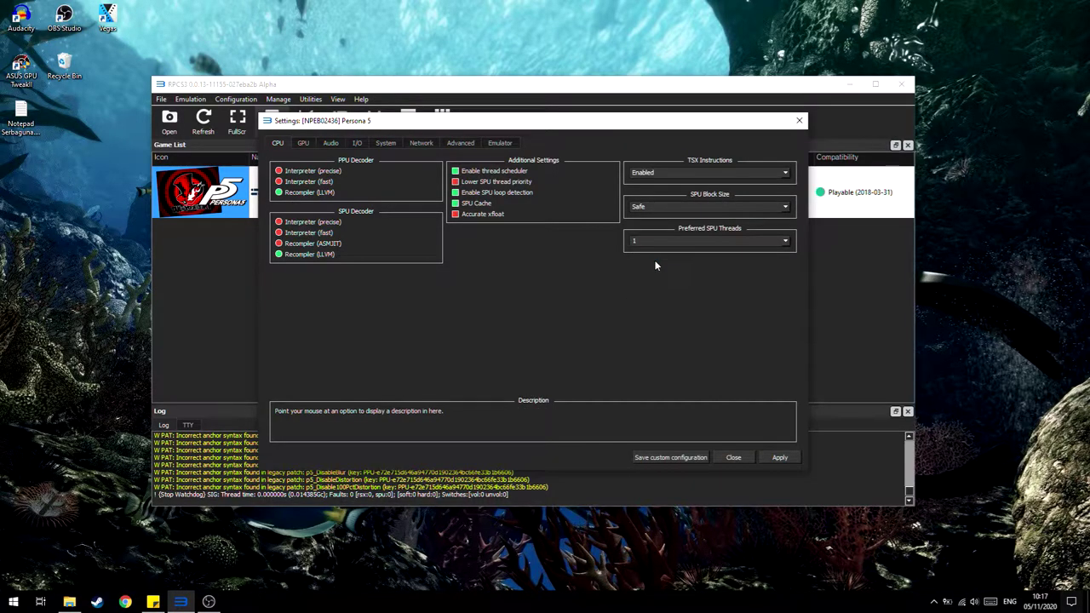
click(651, 242)
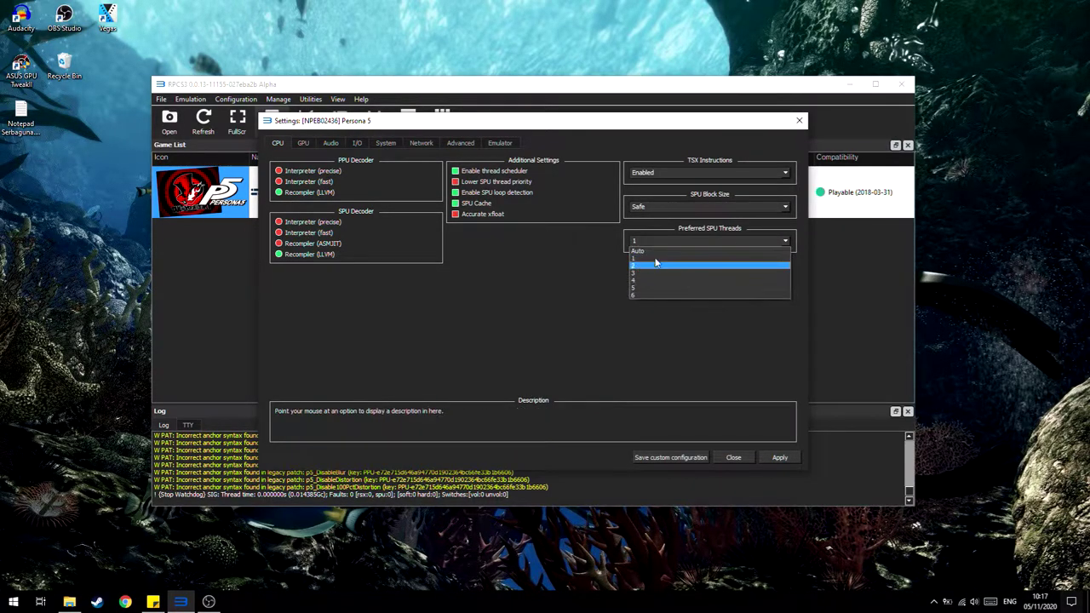
click(647, 265)
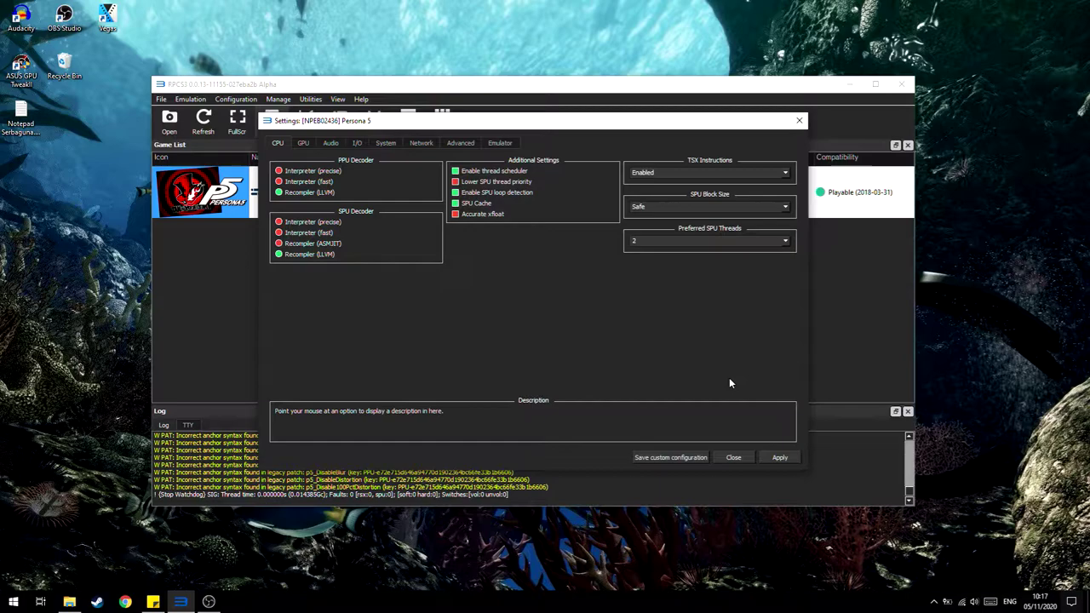
- Review the renderer and graphics device choices in the GPU settings, leaving Vulkan and GeForce GTX 960M selected
click(303, 143)
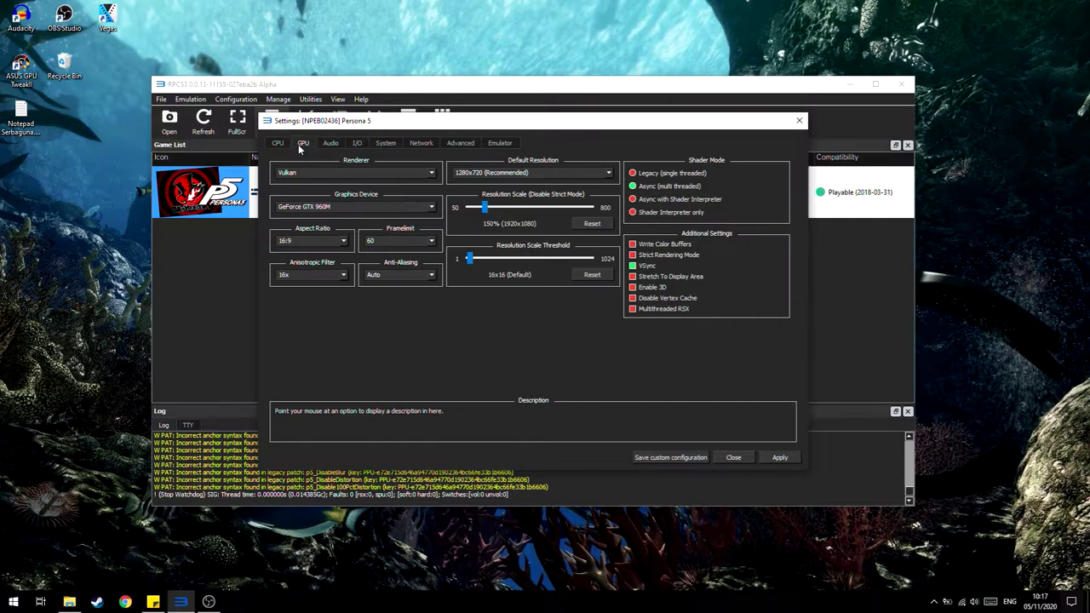
click(364, 172)
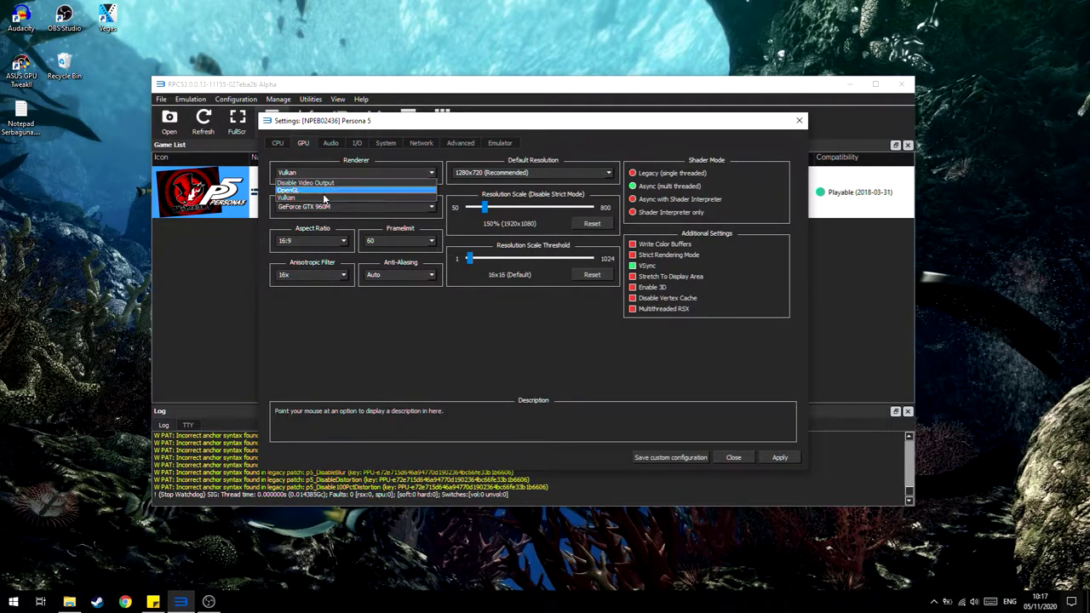
click(350, 221)
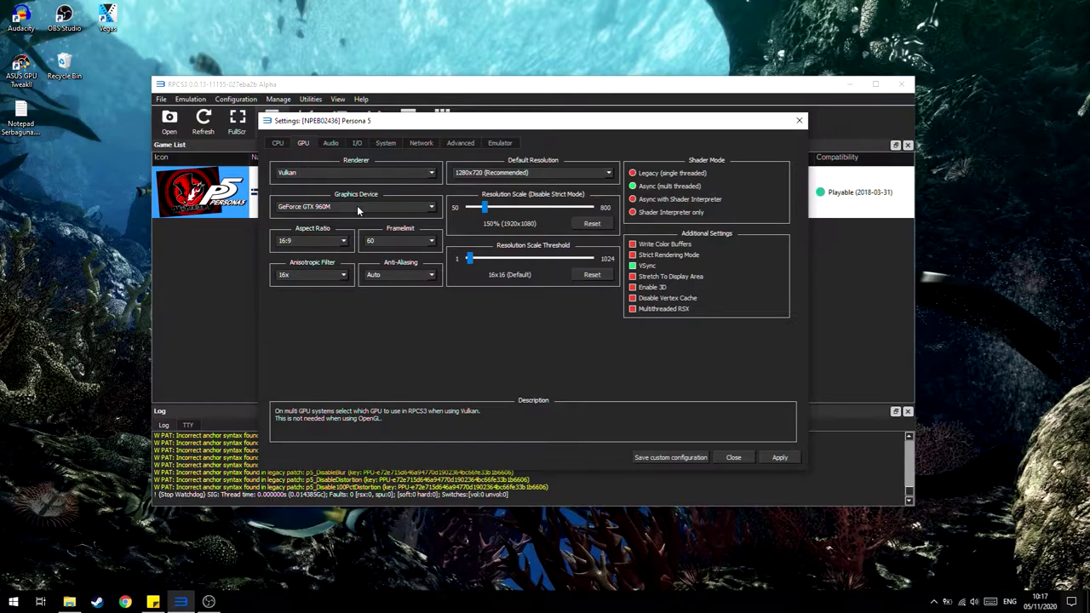
click(356, 206)
click(356, 206)
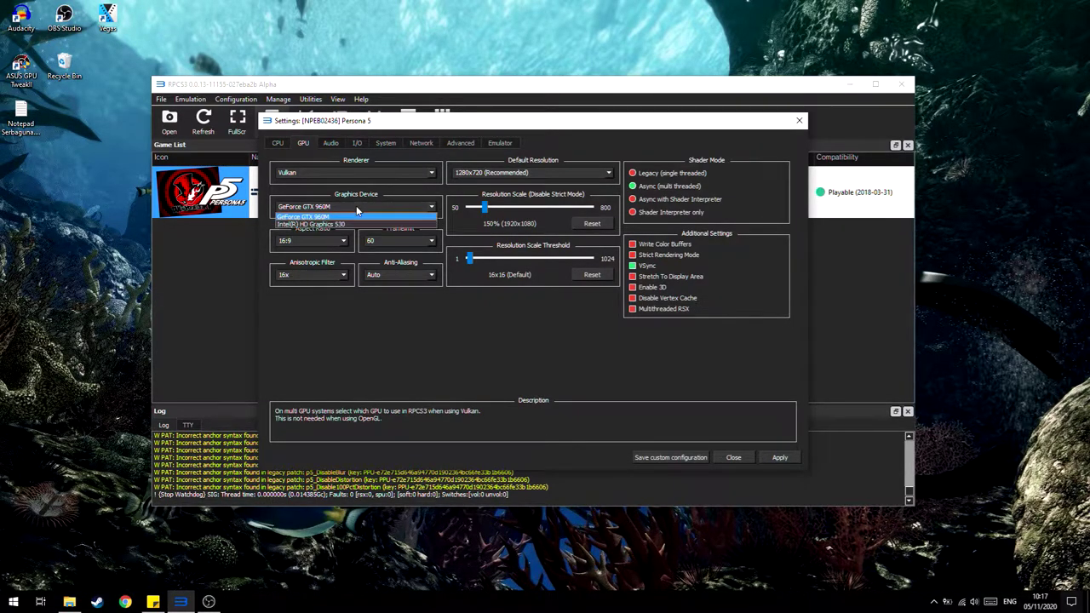
click(356, 205)
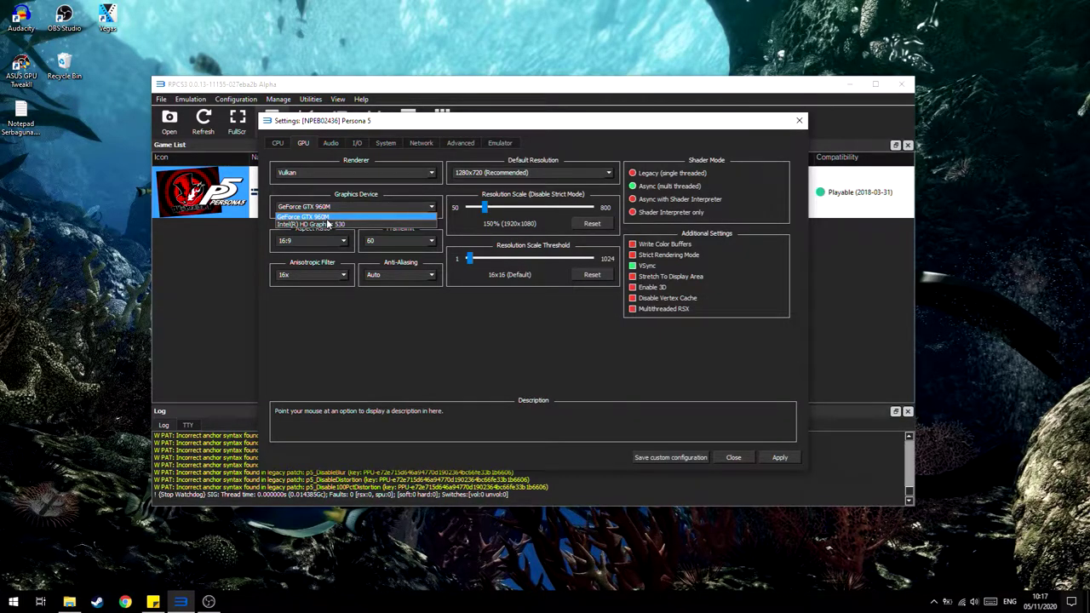
key(Escape)
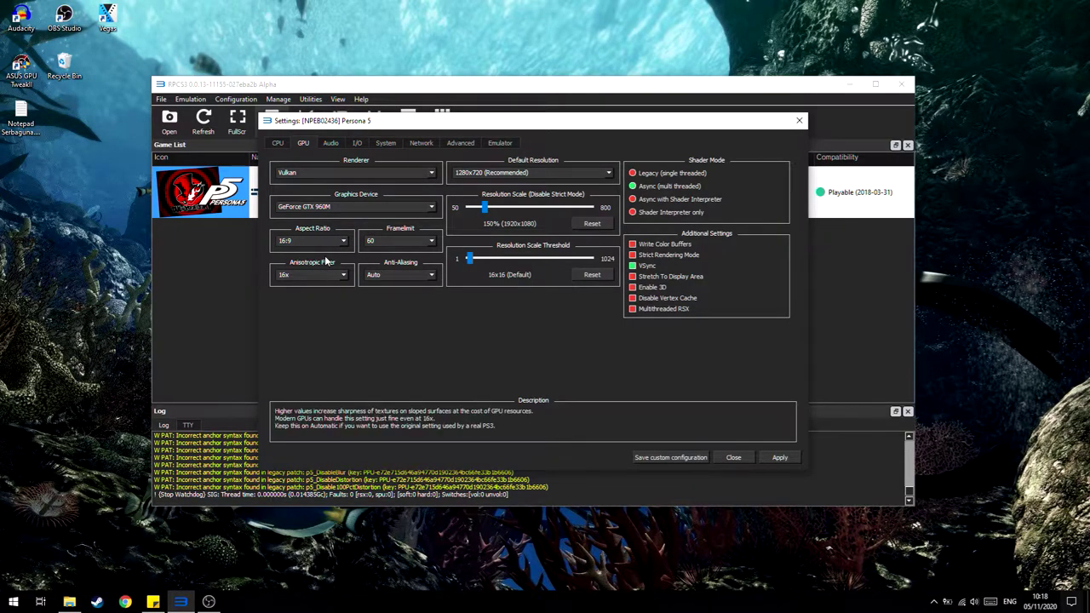
- Keep the Framelimit at 60 and set the Anisotropic Filter to 16x
click(383, 241)
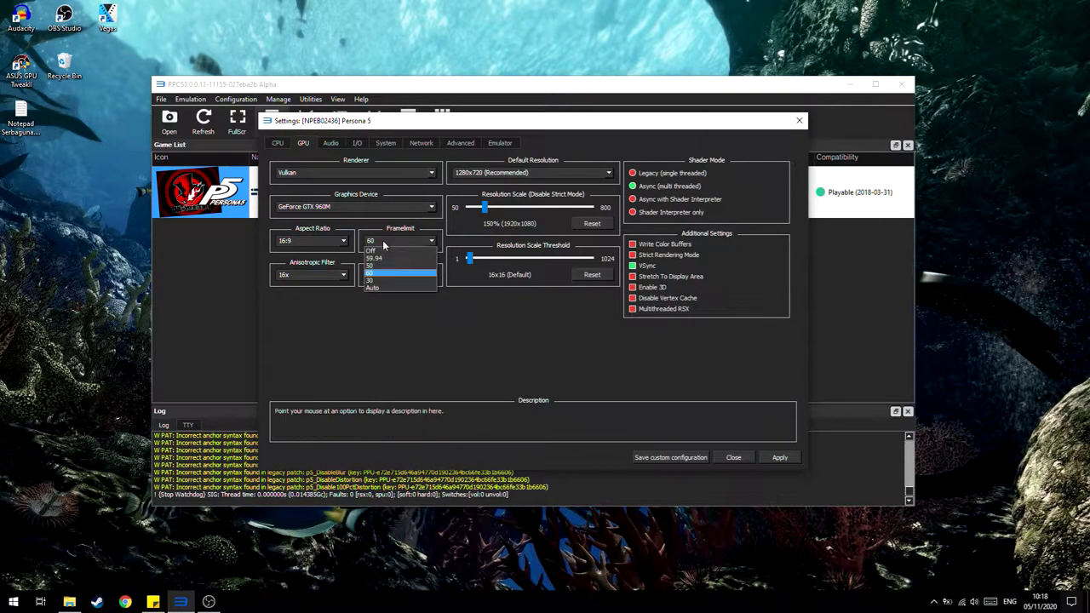
click(383, 240)
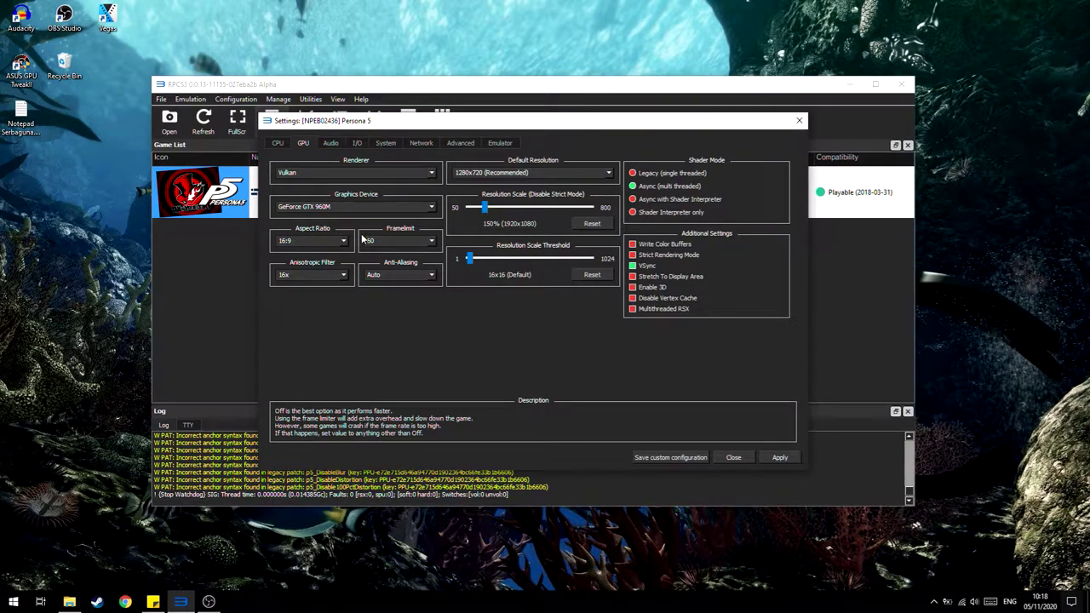
click(320, 275)
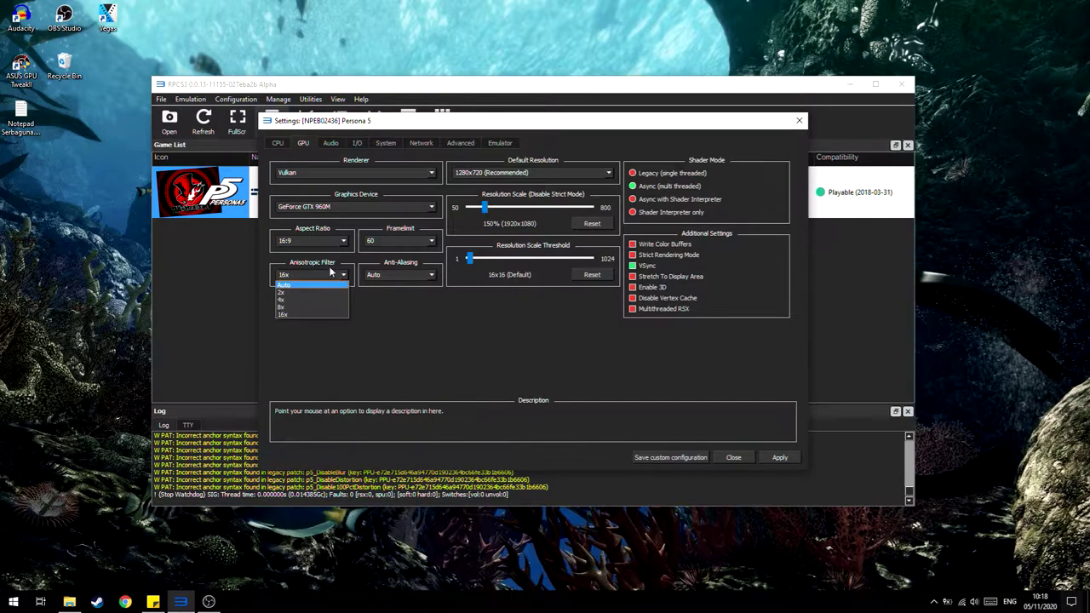
click(291, 314)
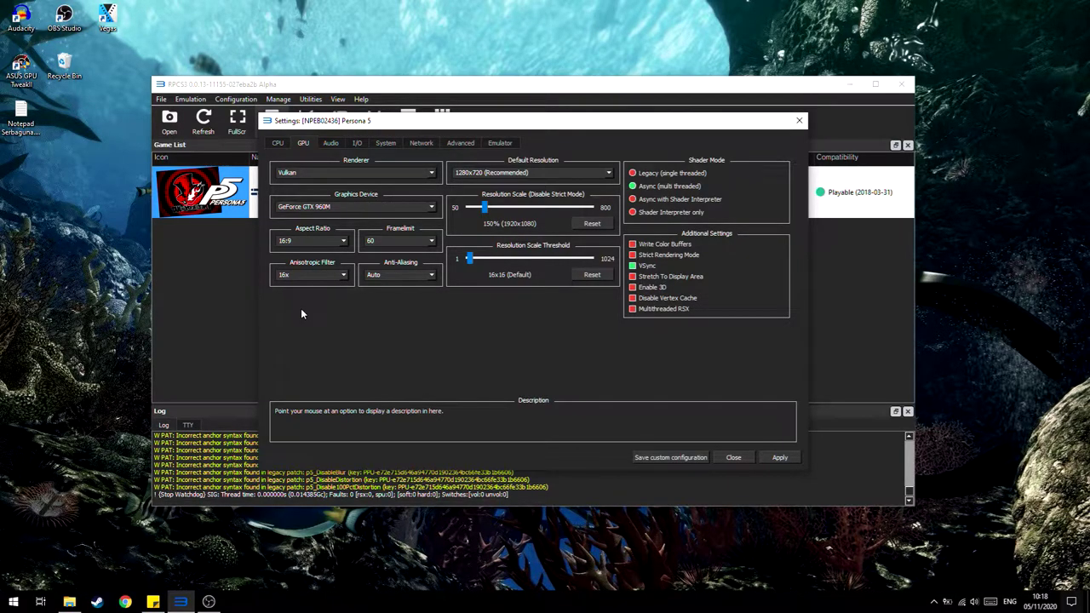
- Set Anti-Aliasing to Auto and the Default Resolution to 1280x720 (Recommended)
click(400, 277)
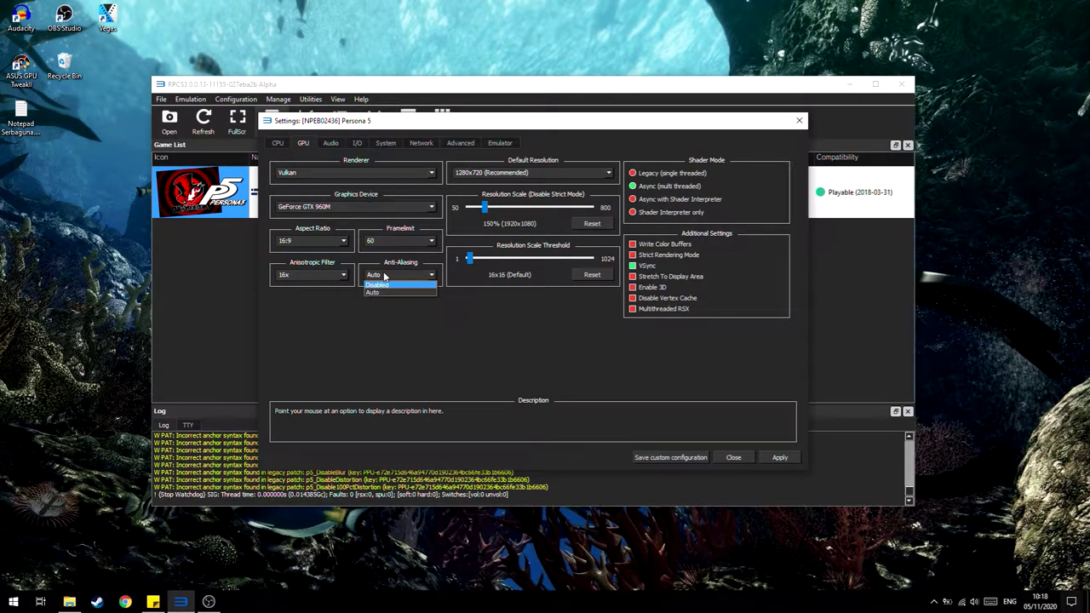
click(375, 292)
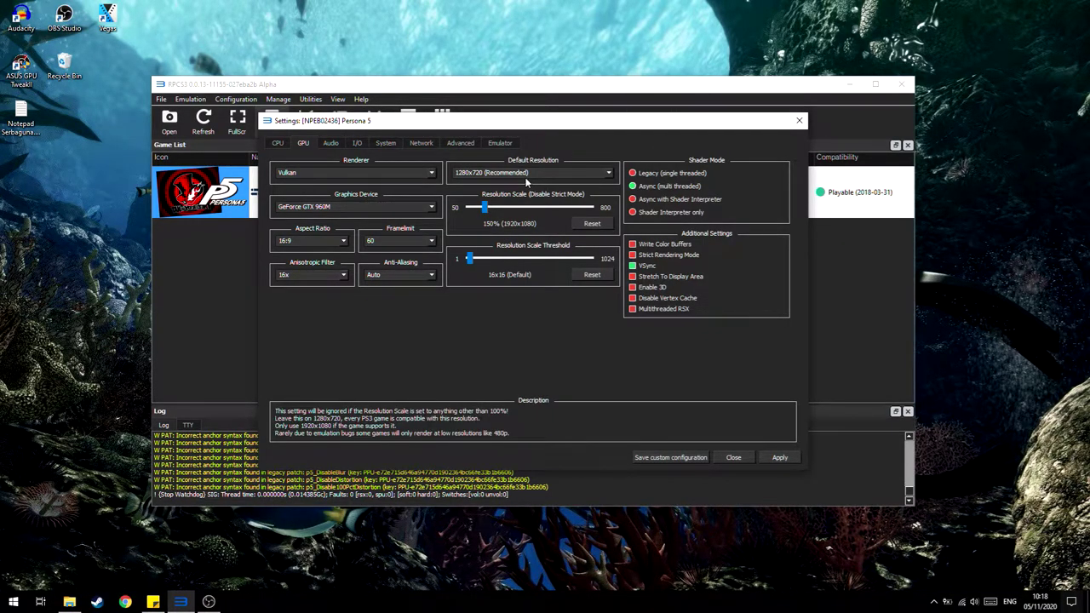
click(473, 176)
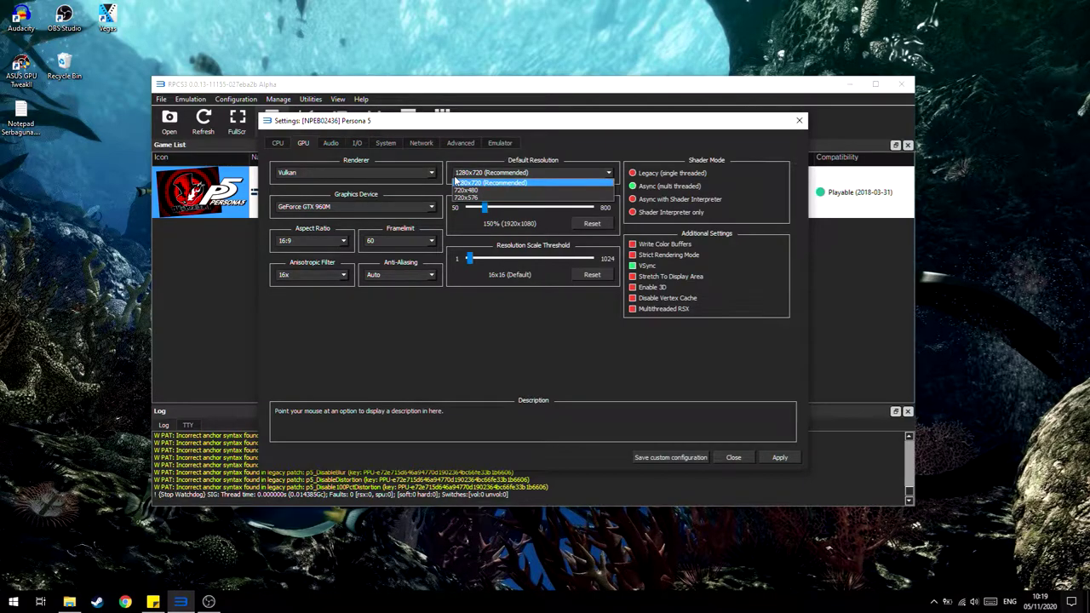
click(509, 183)
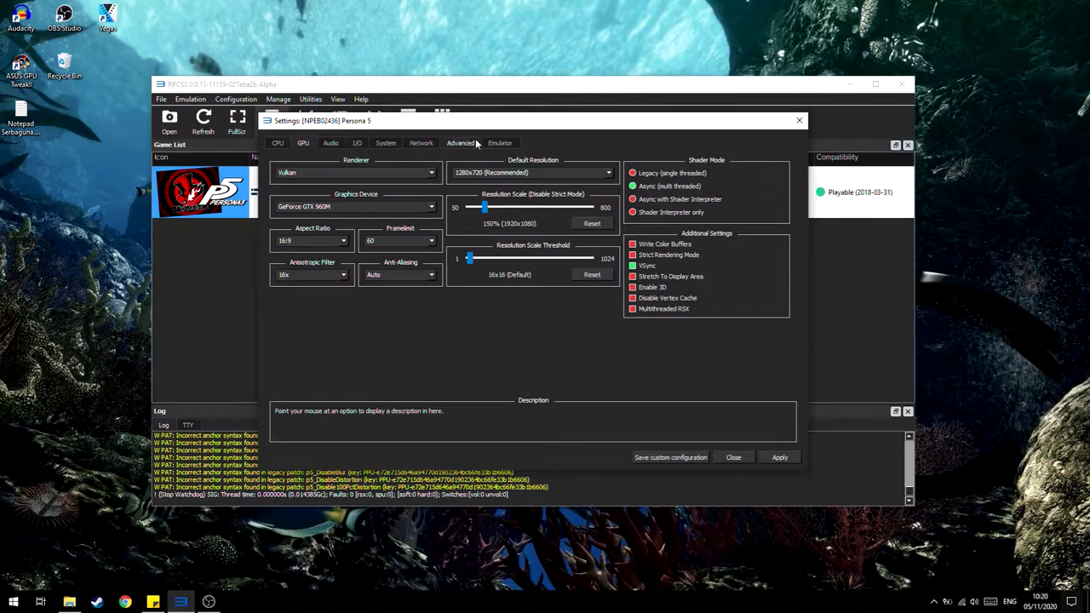
- Try higher and lower resolution scales, and set the Resolution Scale to 150% (1920x1080)
drag(483, 208, 522, 208)
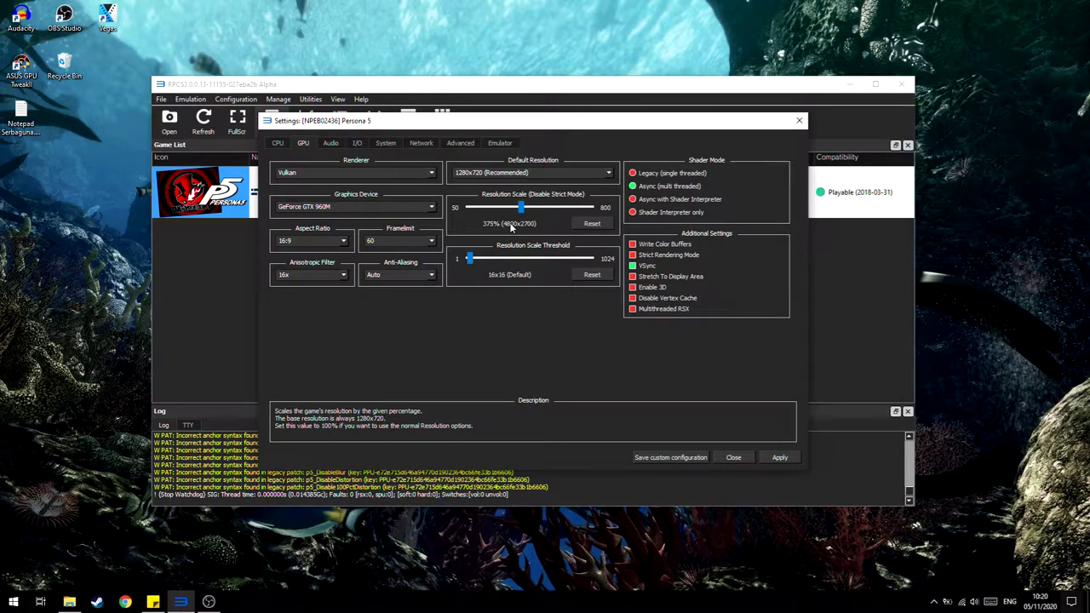
drag(522, 208, 477, 209)
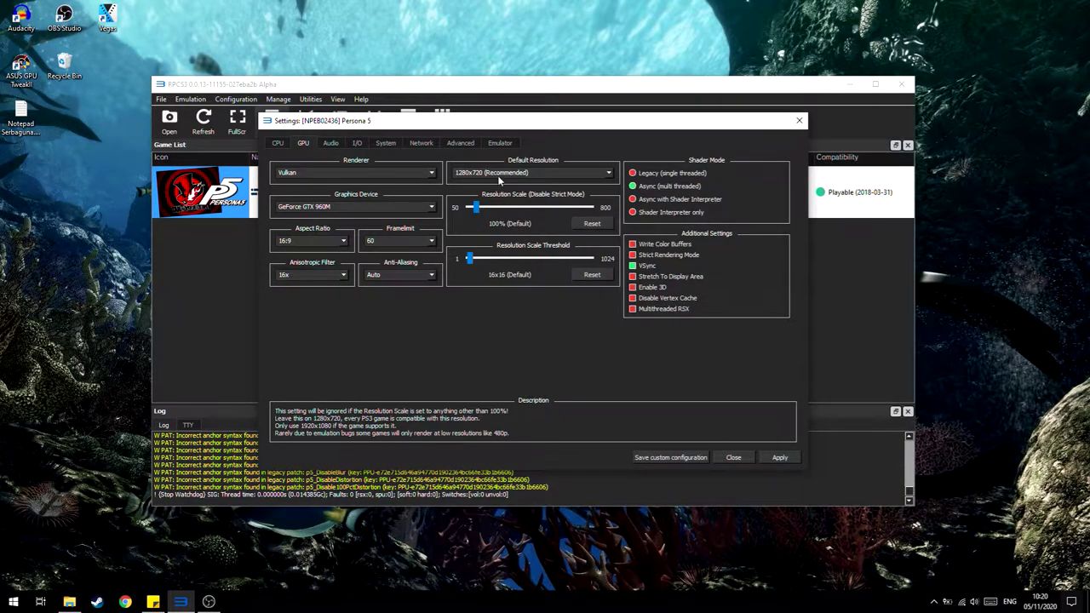
drag(475, 209, 486, 210)
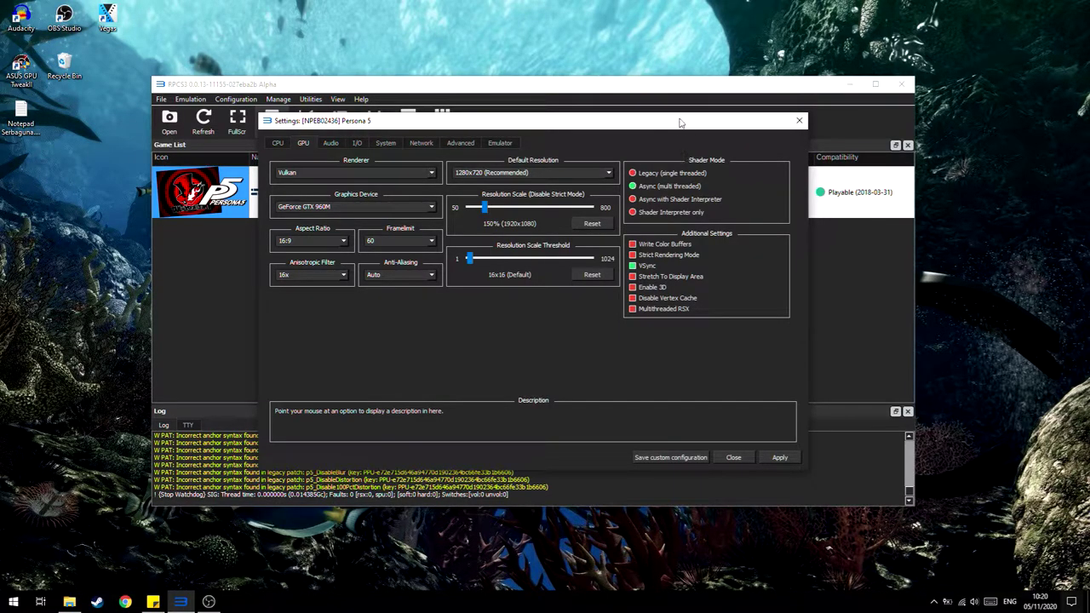
- Review the Async (multi threaded) shader mode and the VSync option, leaving both enabled
mouse_move(658, 192)
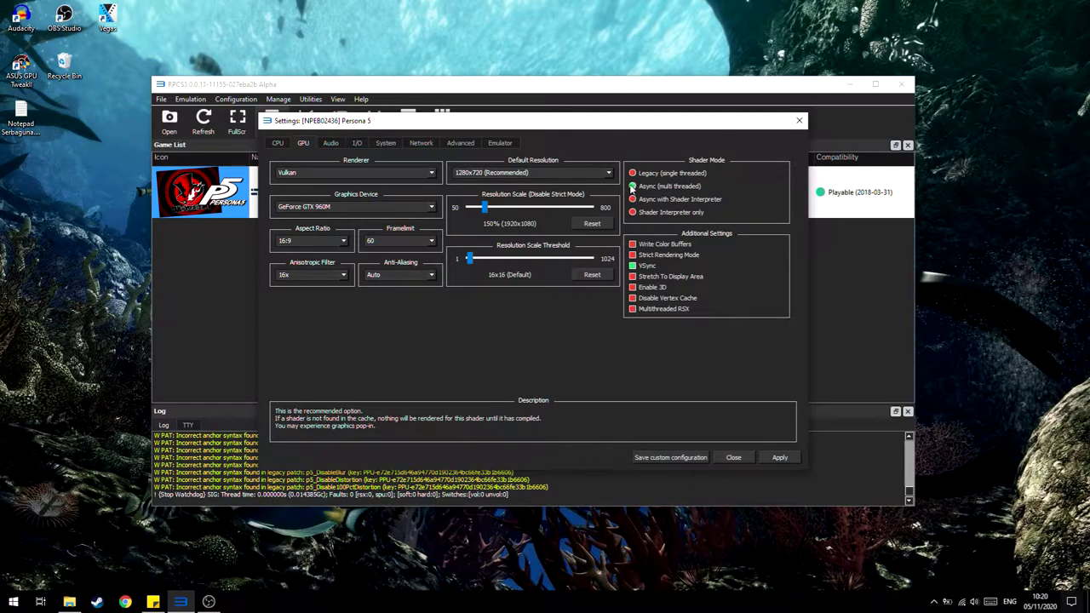
mouse_move(632, 267)
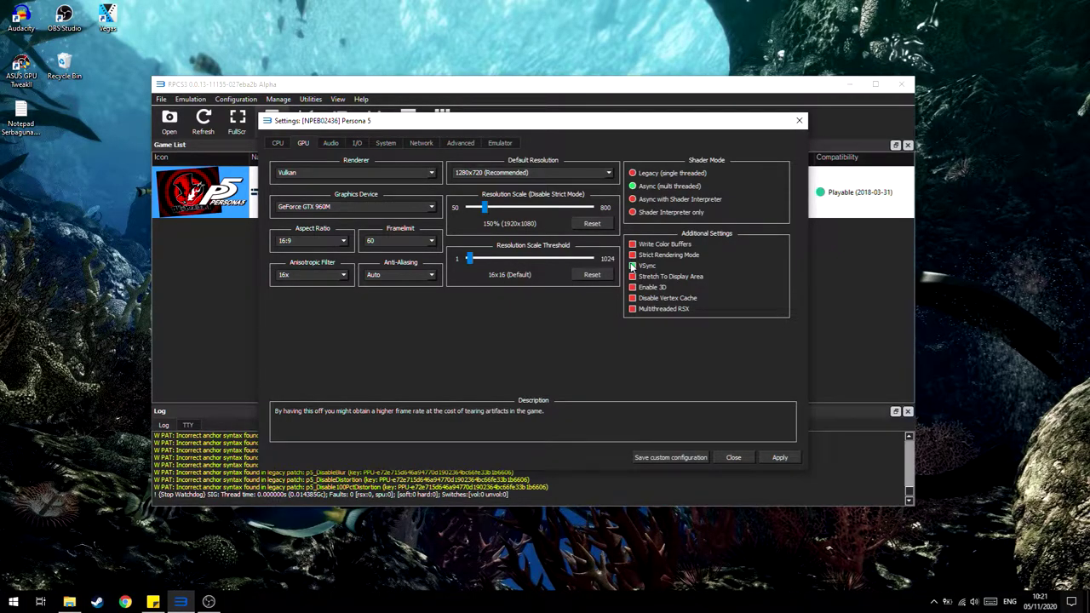
click(632, 266)
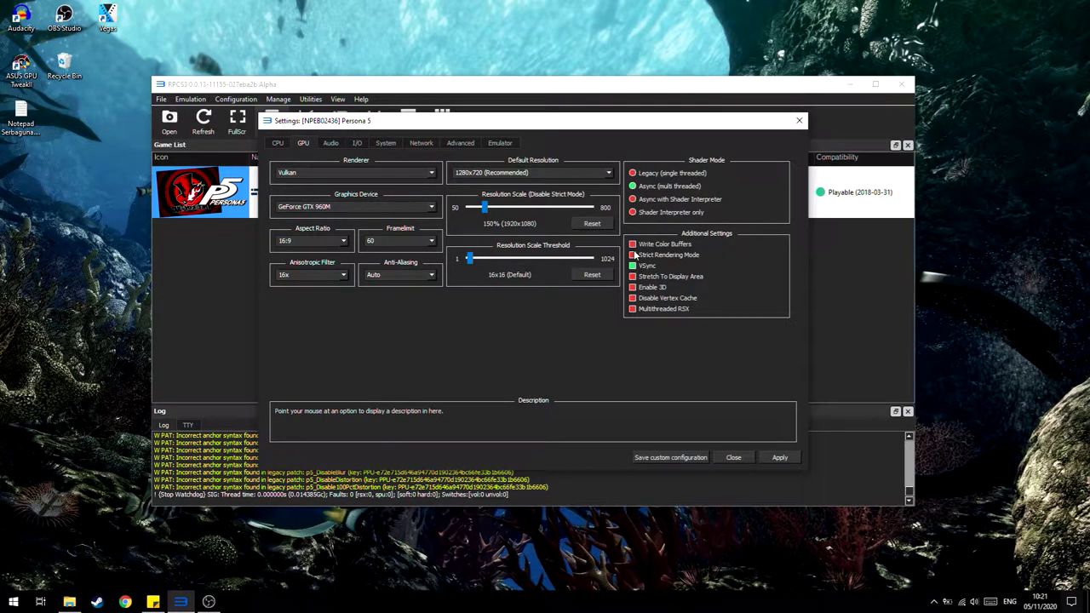
- Look through the remaining settings from Audio to Emulator, return to the CPU settings, and save Persona 5's custom configuration
click(330, 144)
click(358, 145)
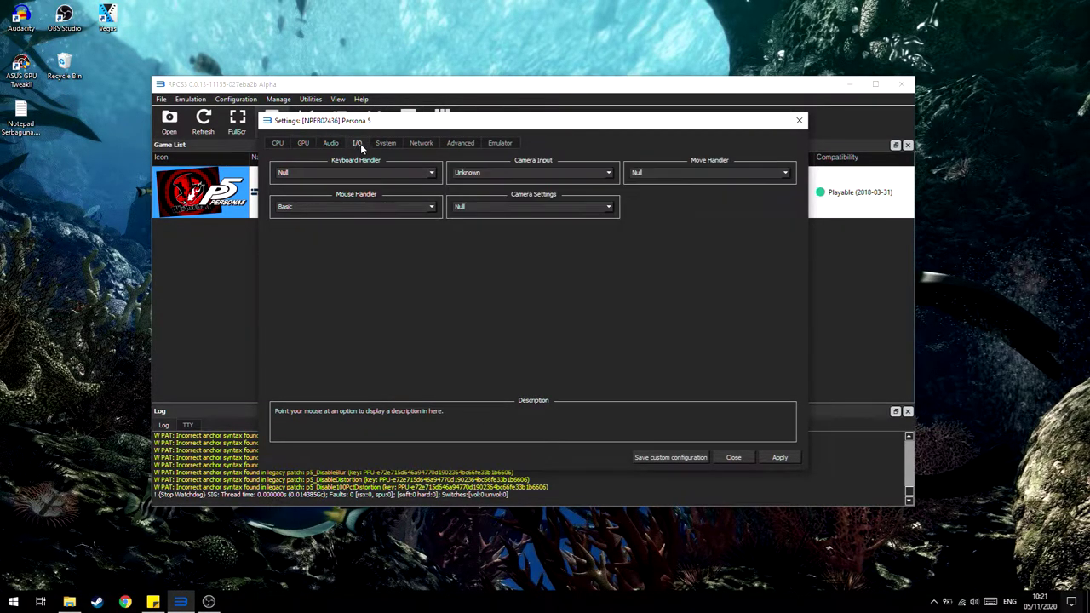
click(386, 143)
click(421, 143)
click(458, 143)
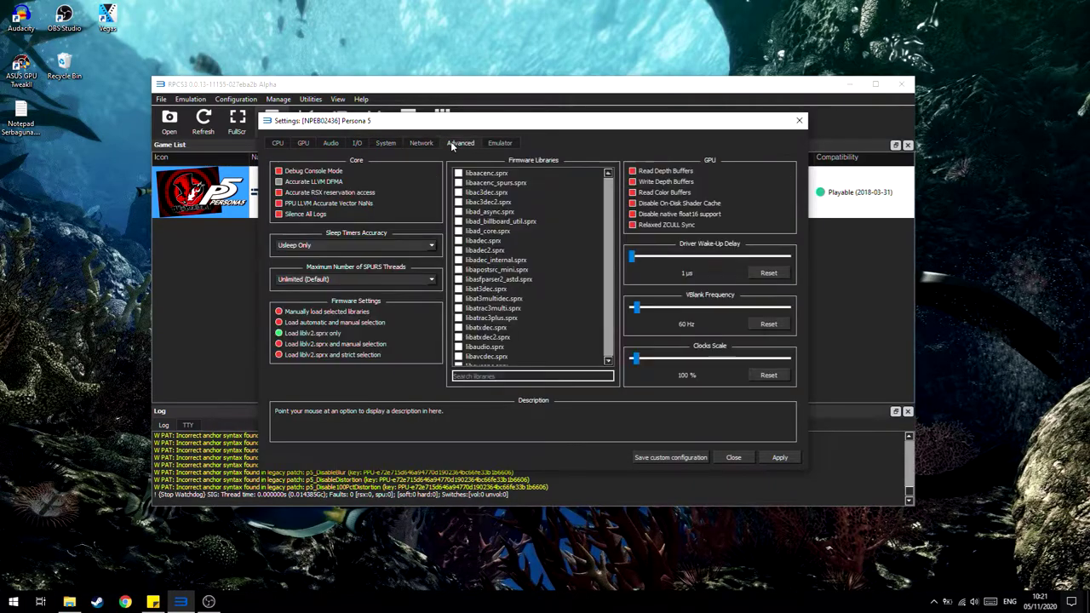
click(500, 143)
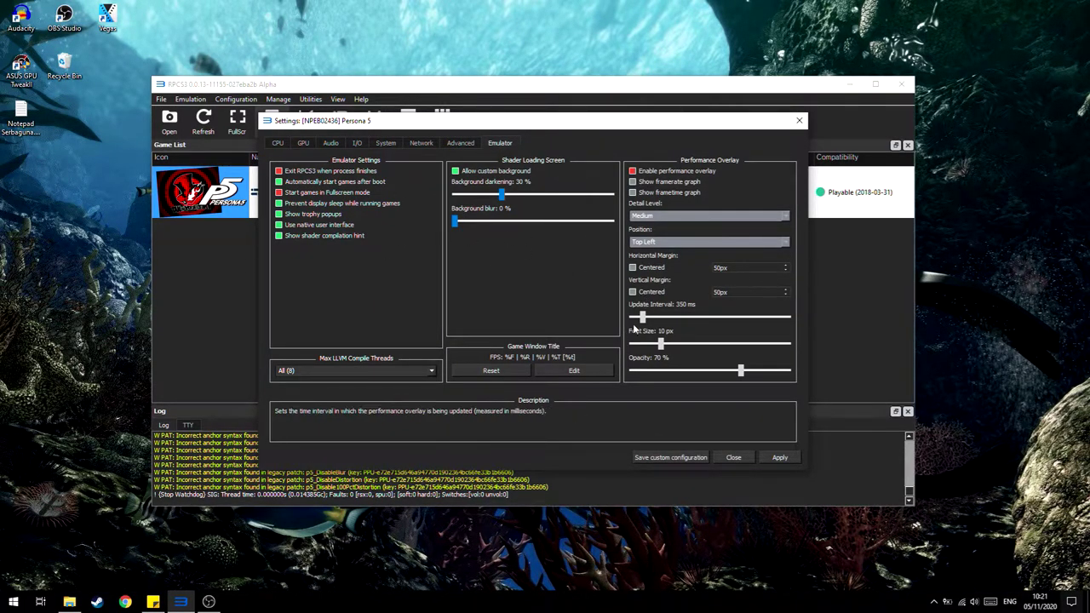
click(277, 143)
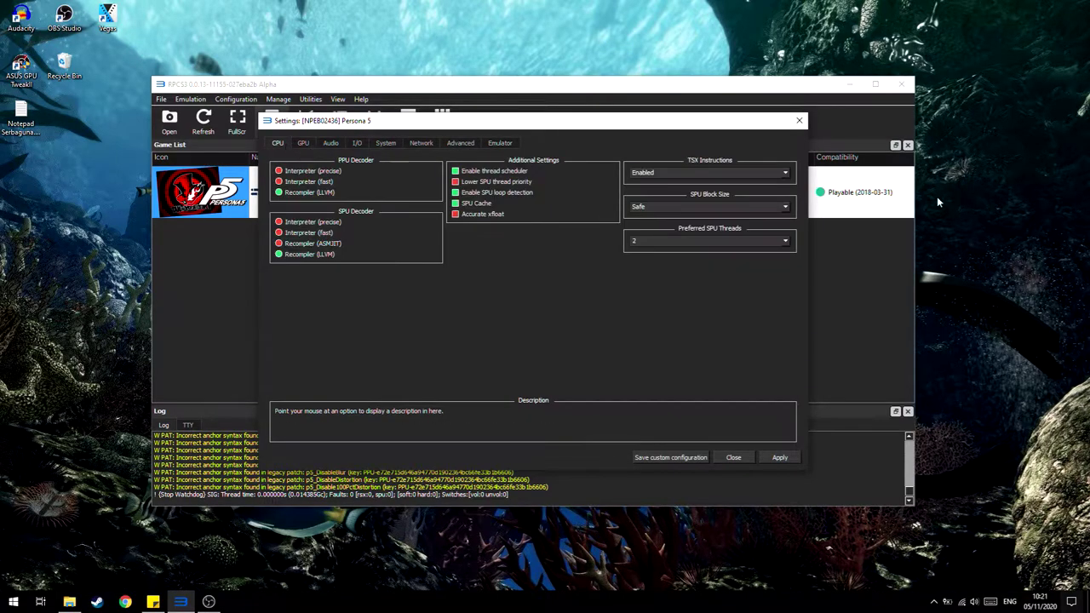
click(682, 458)
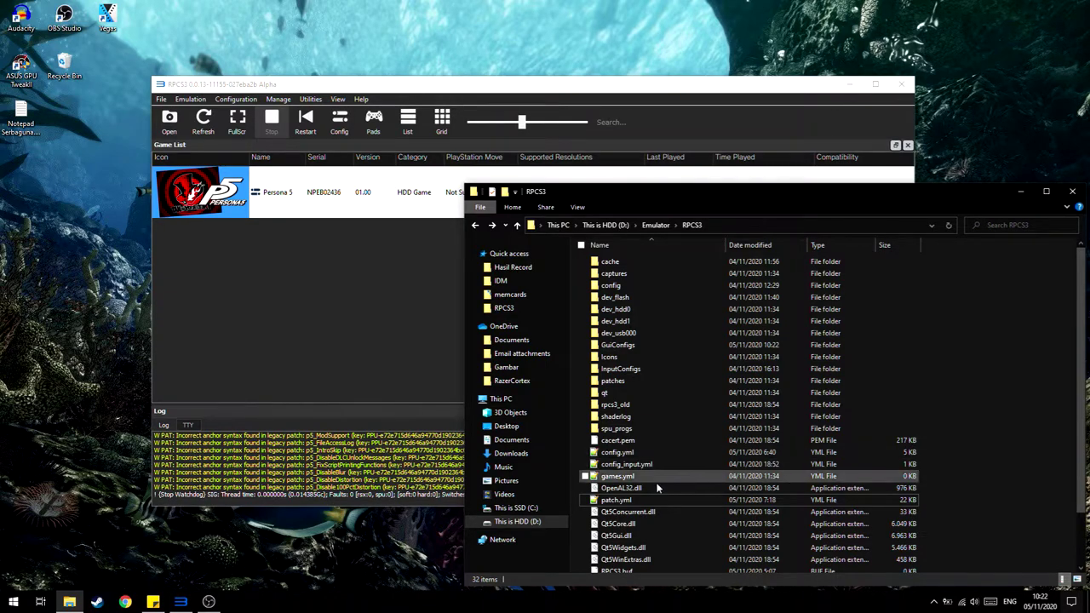
- Open patch.yml from the RPCS3 folder in Notepad++
scroll(843, 486, down, 2)
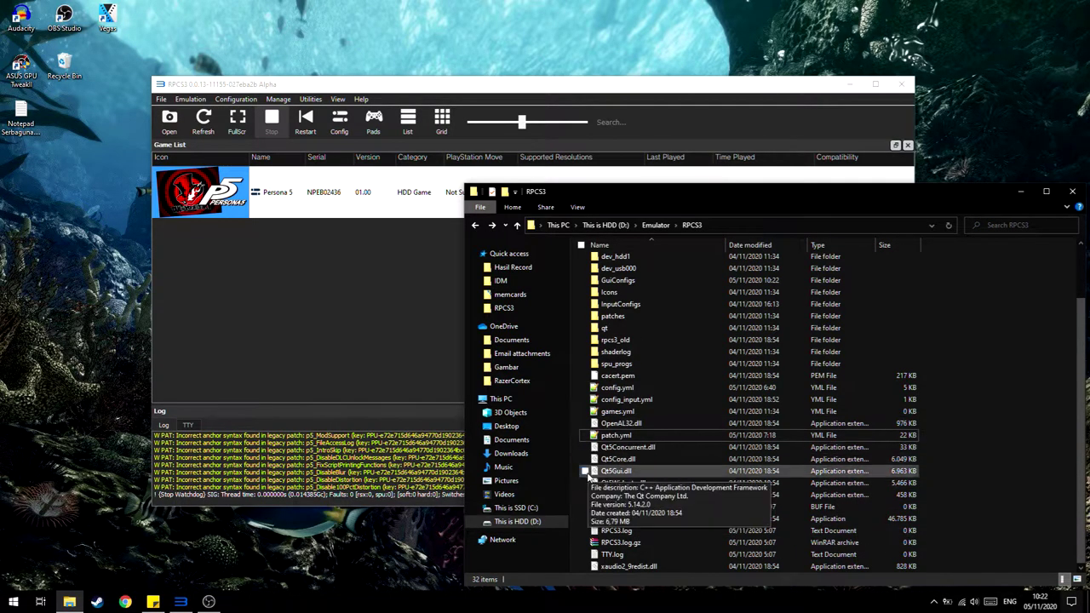
click(635, 437)
key(Return)
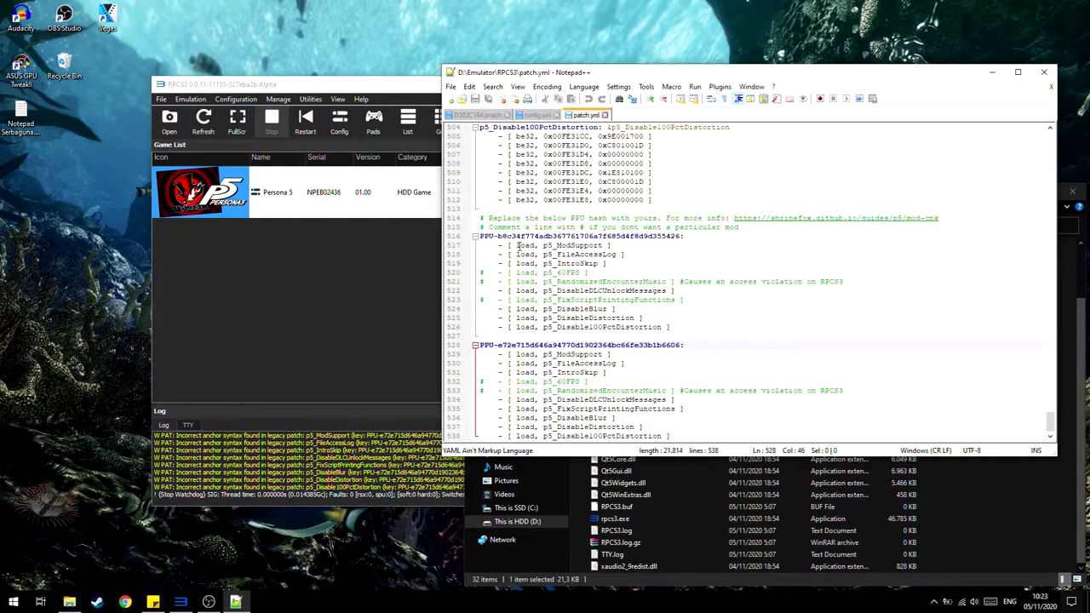
- Compare the PPU hash in the RPCS3 log with the last PPU entry in patch.yml, highlighting its final digits 6606
click(292, 95)
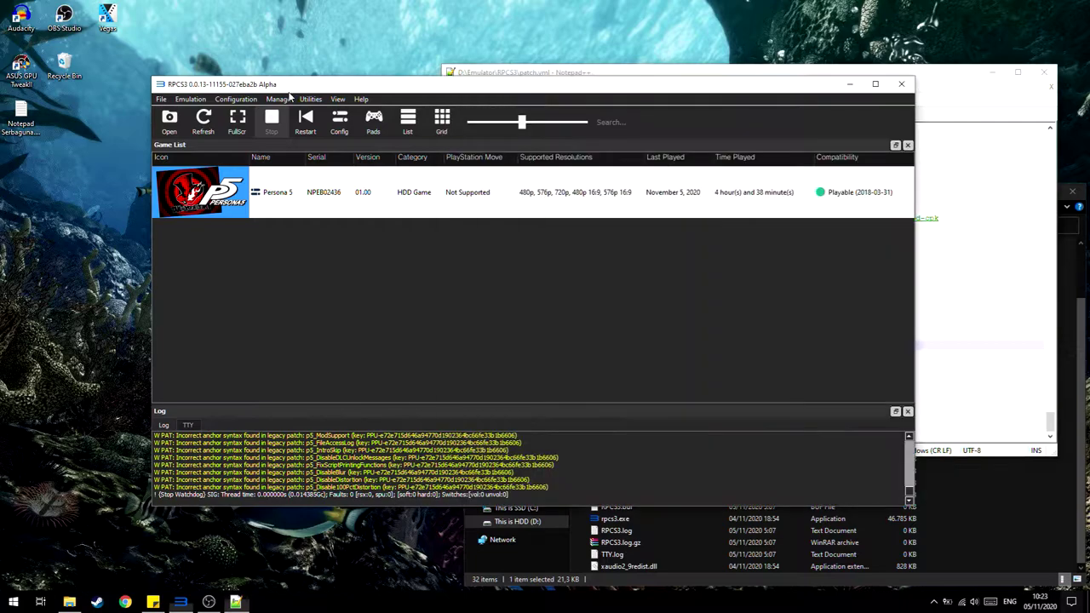
drag(291, 95, 249, 91)
click(264, 164)
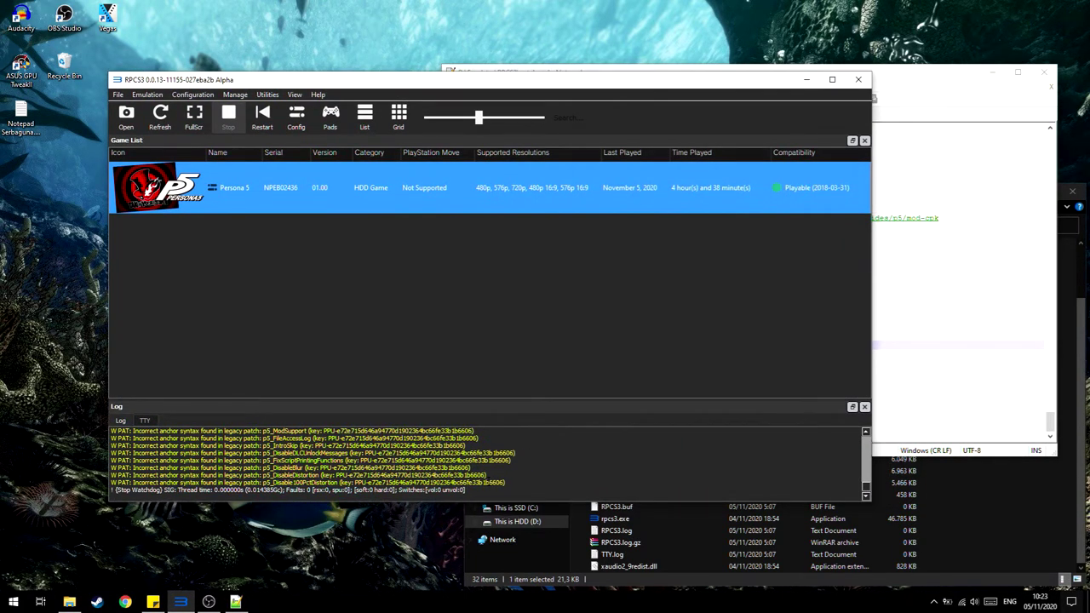
click(920, 352)
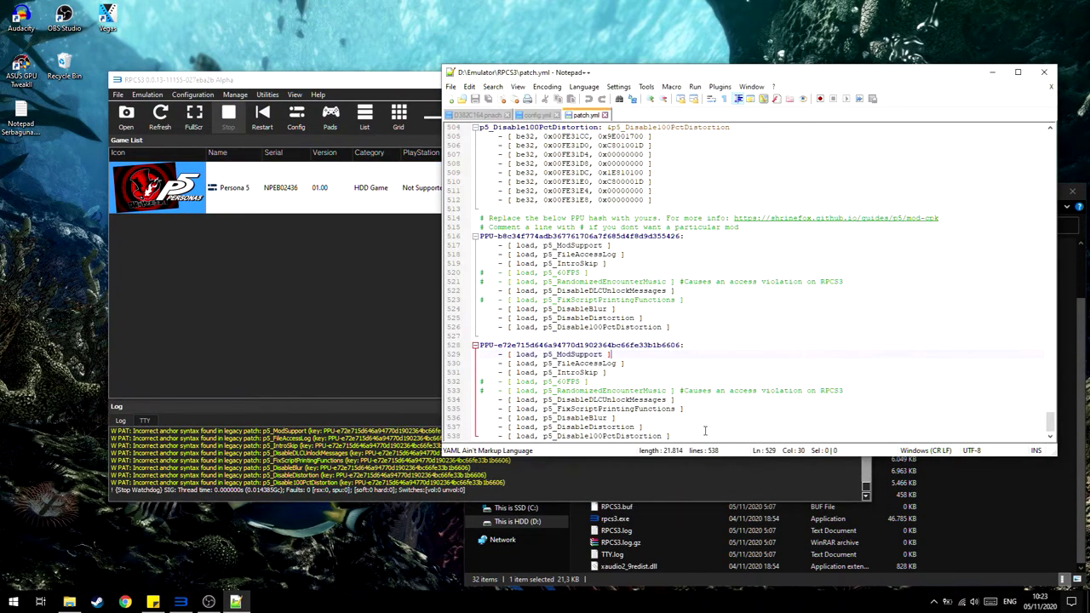
drag(664, 345, 684, 345)
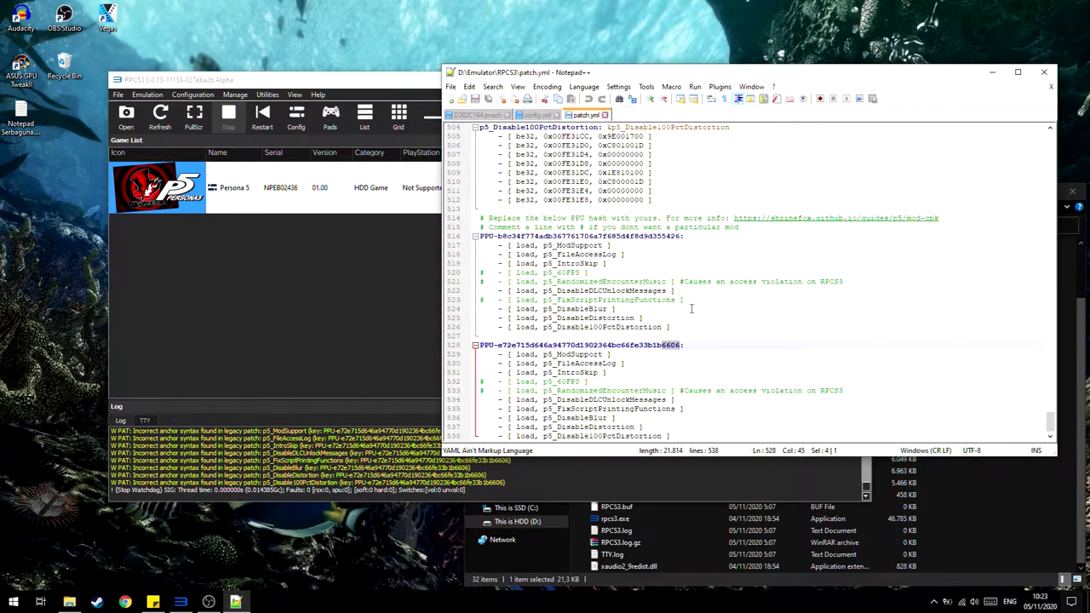
- In File Explorer, browse from the RPCS3 folder to dev_hdd0\game\NPEB02436\USRDIR and select mod.cpk
click(999, 515)
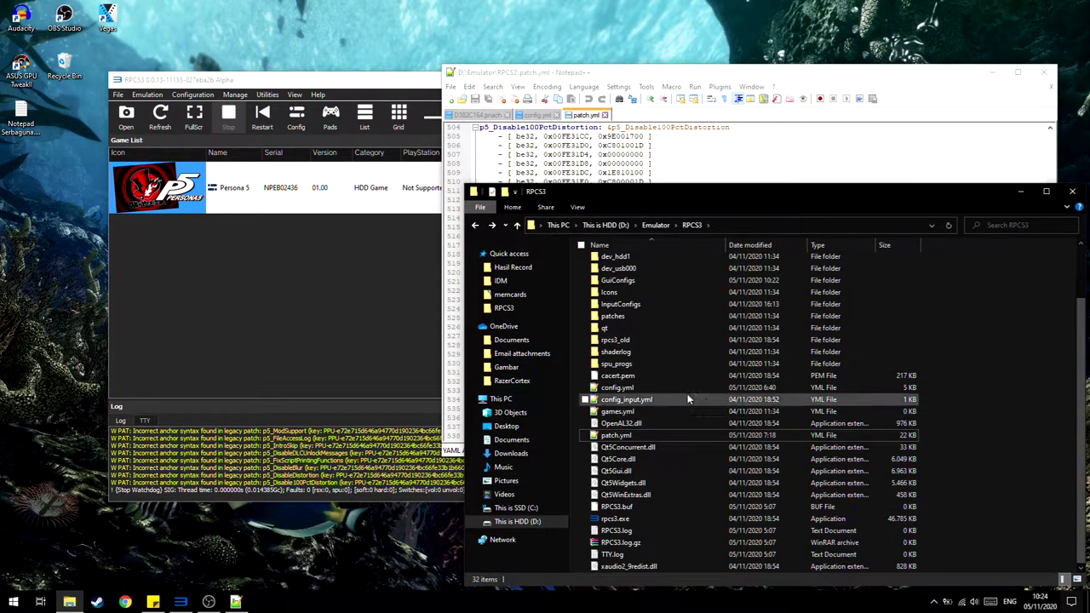
scroll(648, 307, up, 2)
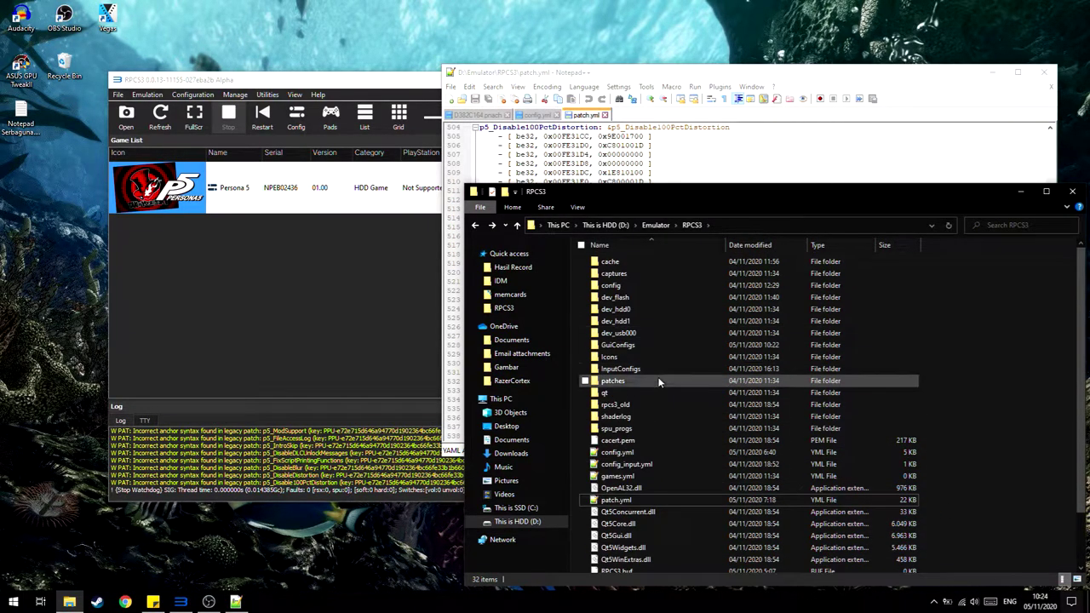
double_click(633, 311)
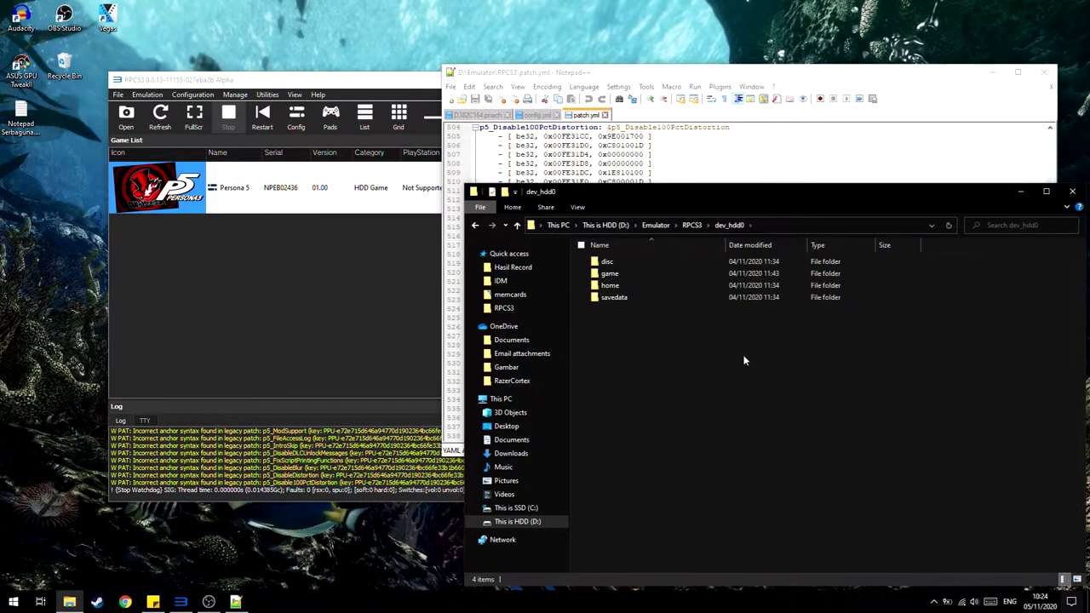
double_click(641, 274)
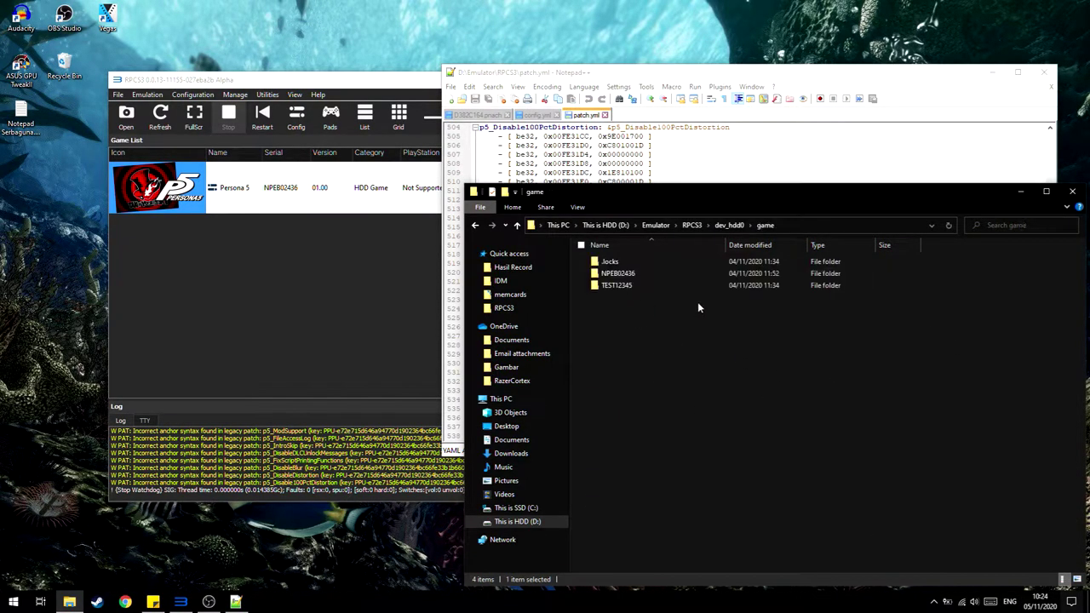
mouse_move(649, 274)
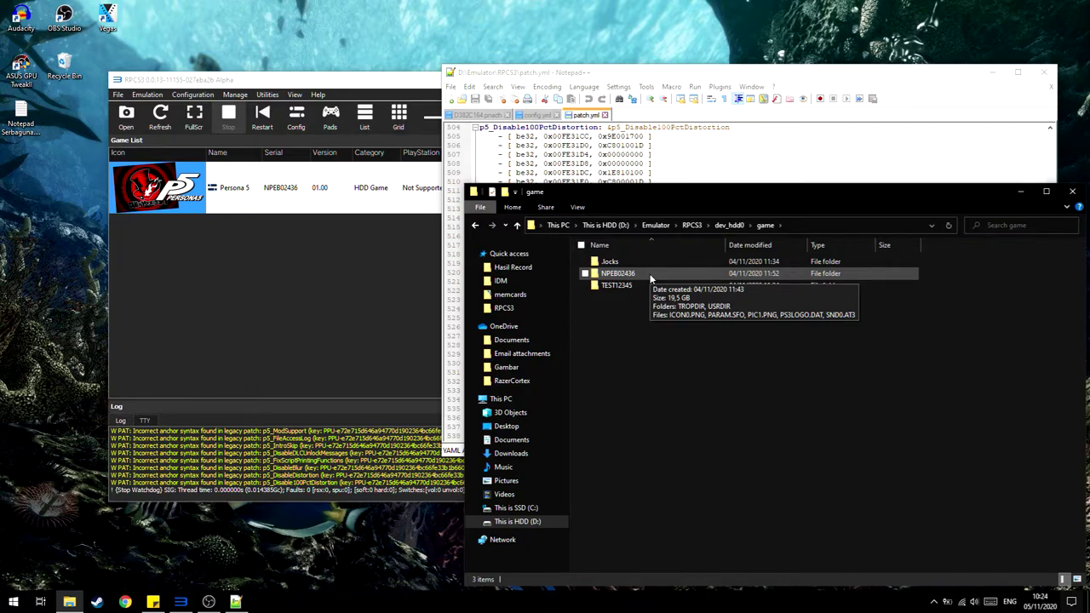
double_click(650, 276)
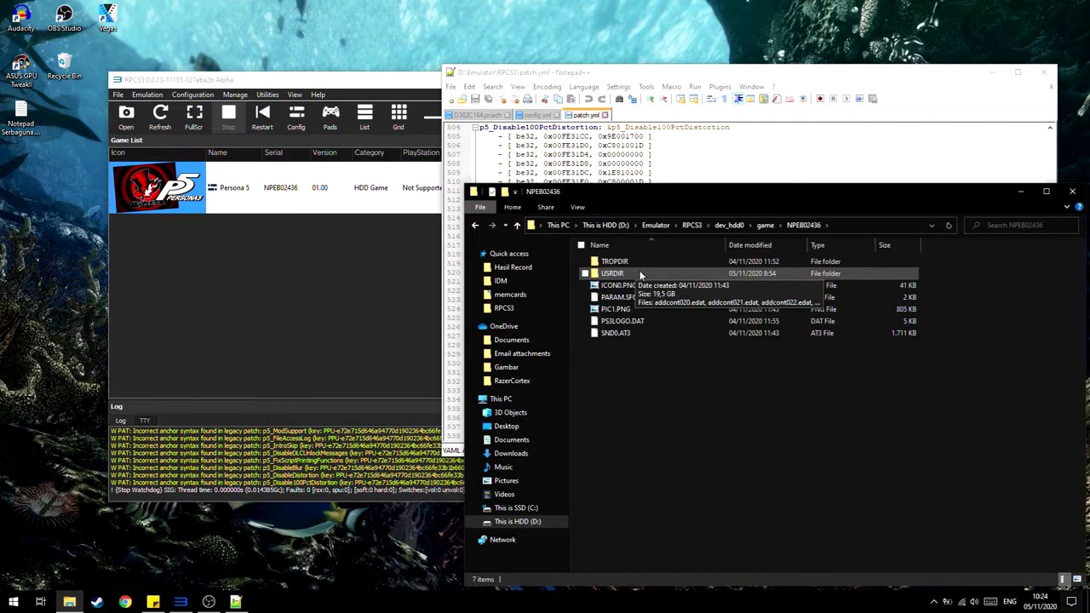
double_click(639, 272)
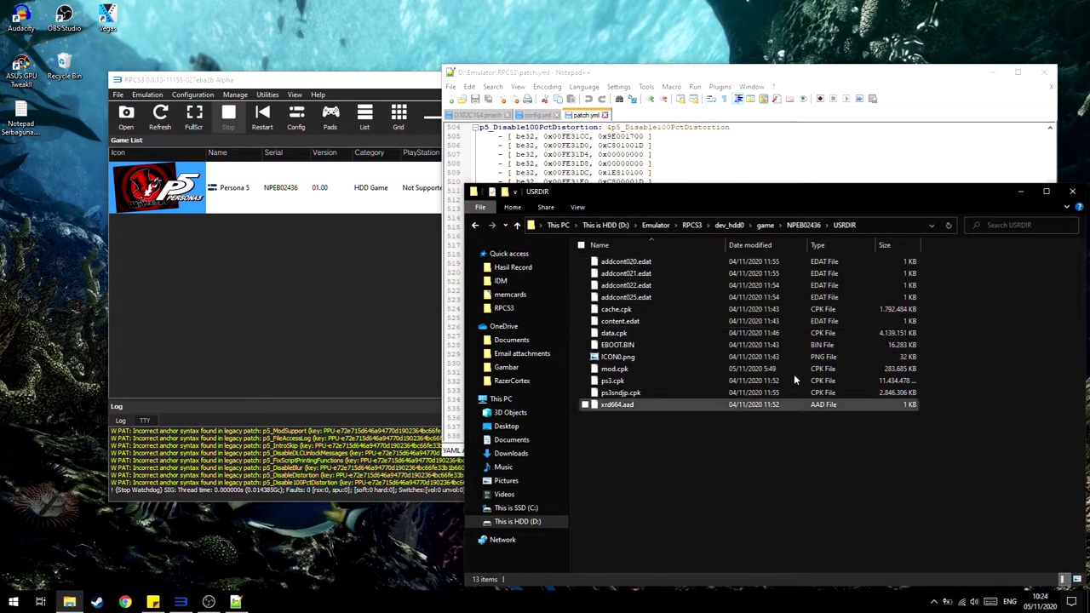
click(637, 369)
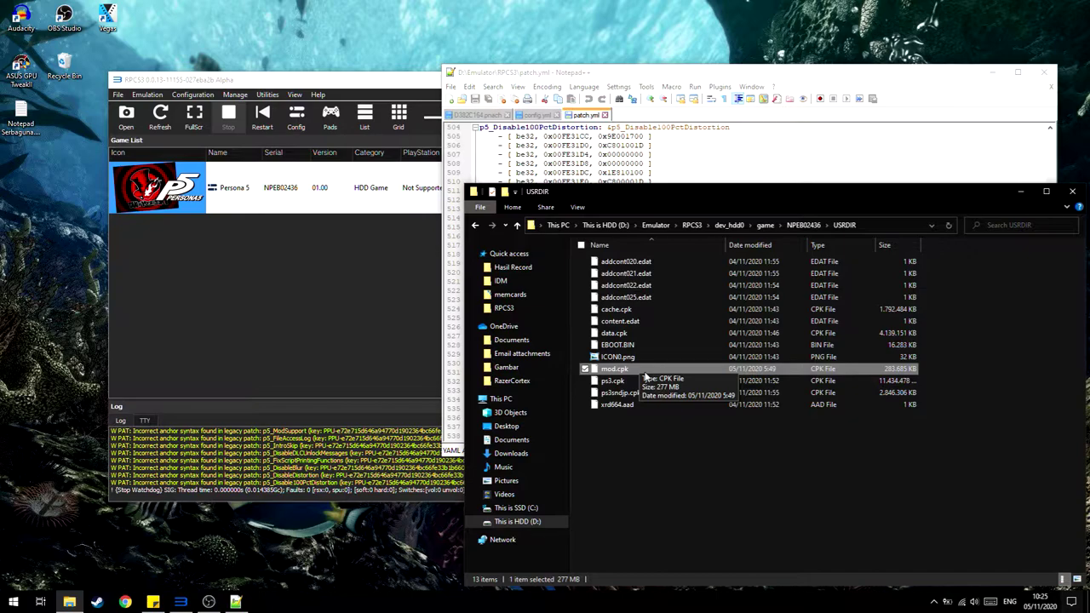
- Check the Persona 5 entry in the RPCS3 game list and return from USRDIR to the RPCS3 root folder in File Explorer
click(302, 176)
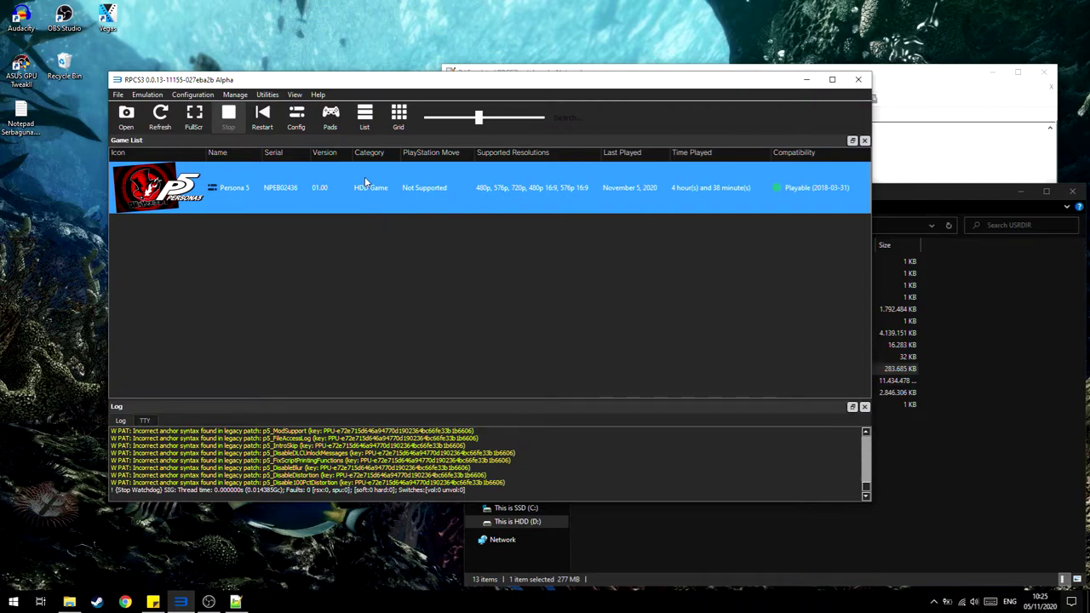
click(919, 457)
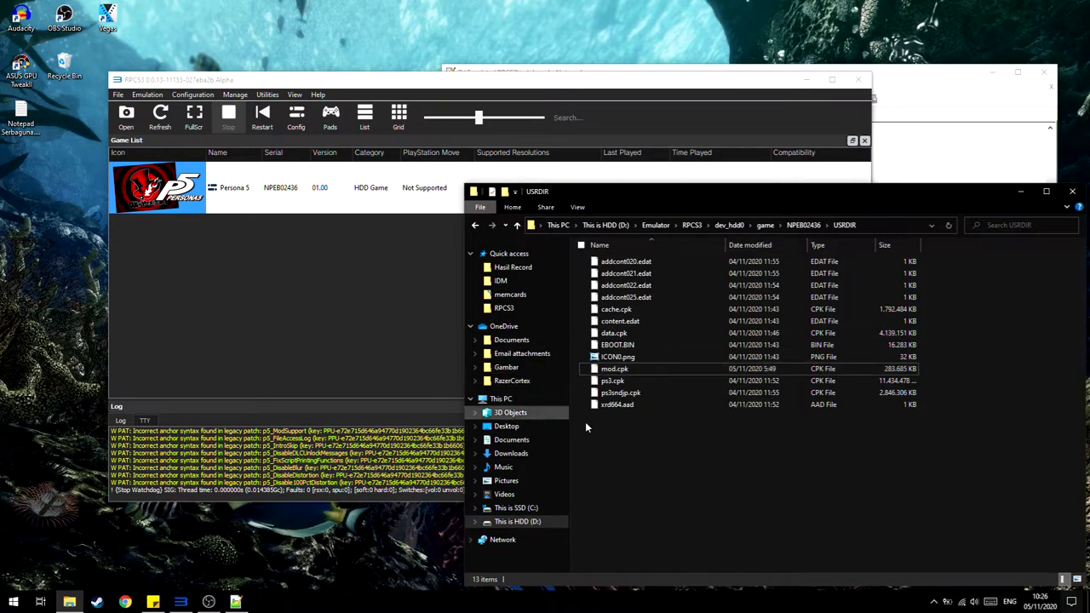
click(475, 226)
click(475, 226)
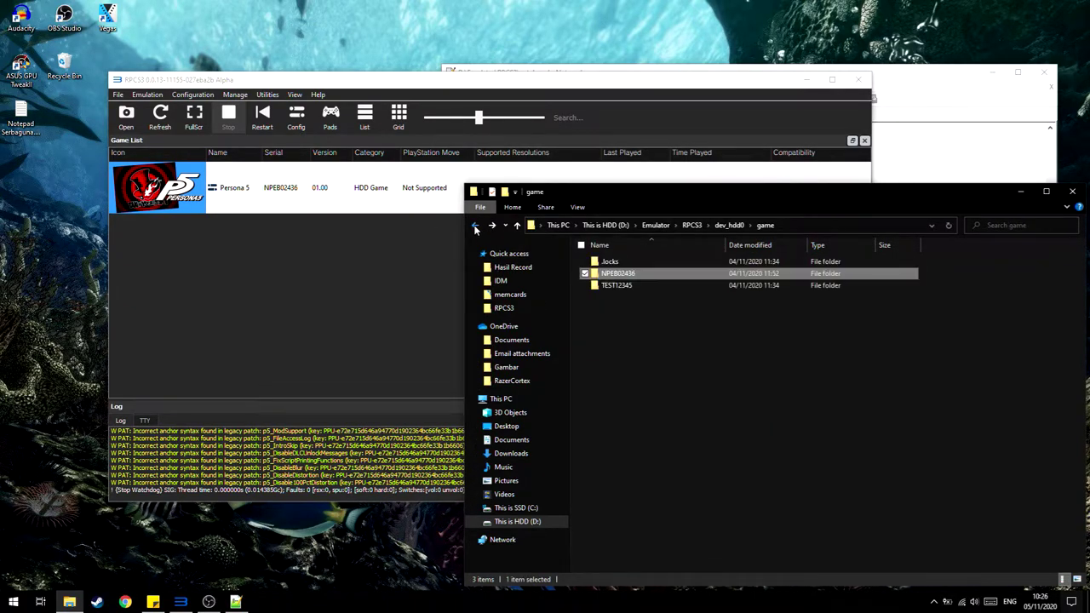
click(476, 225)
click(475, 226)
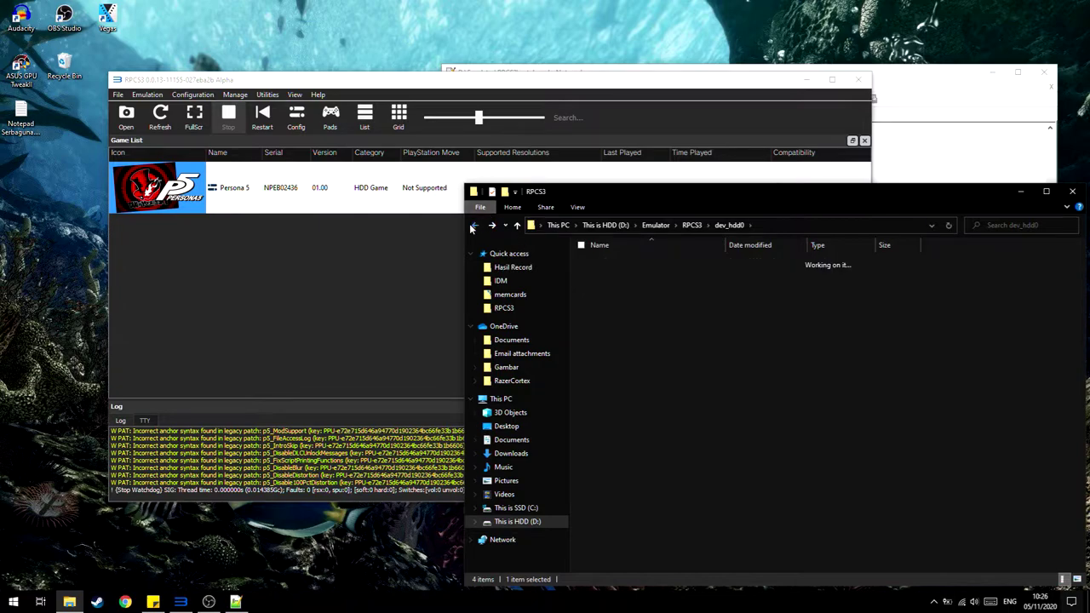
click(446, 285)
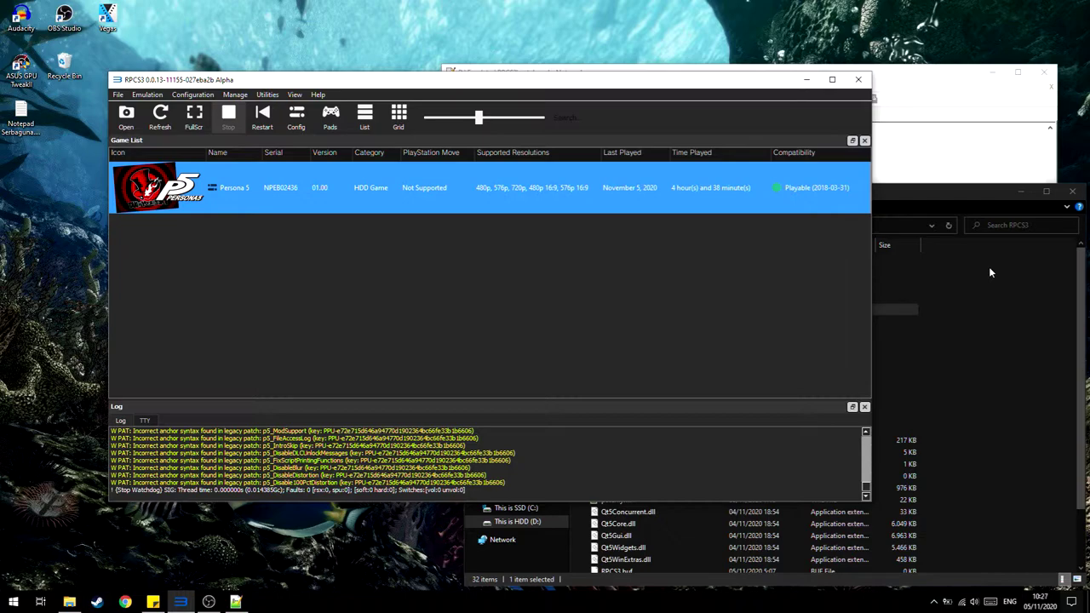
click(643, 298)
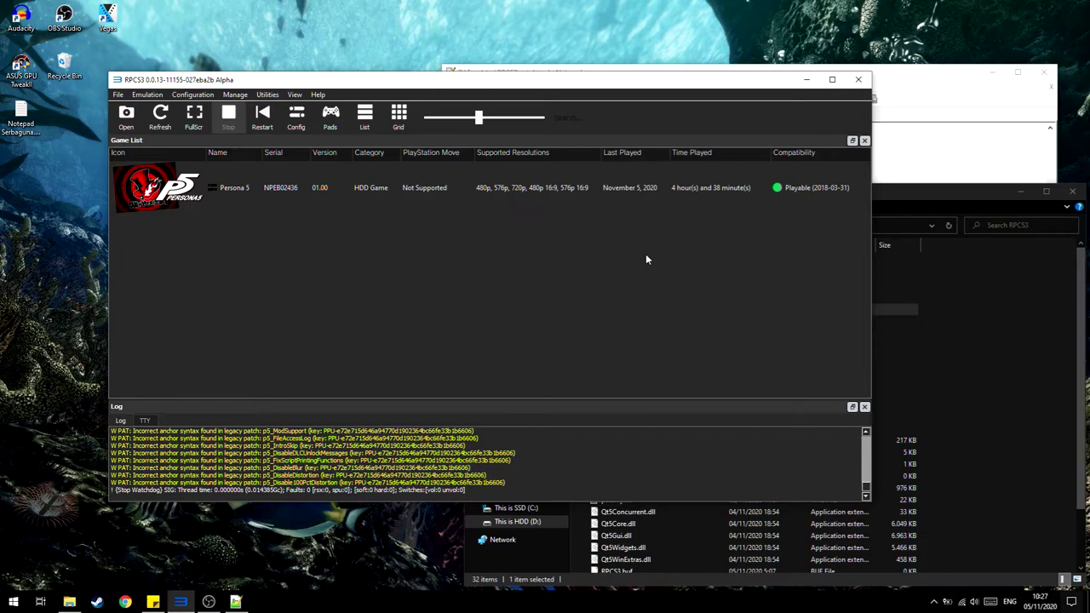
click(1010, 403)
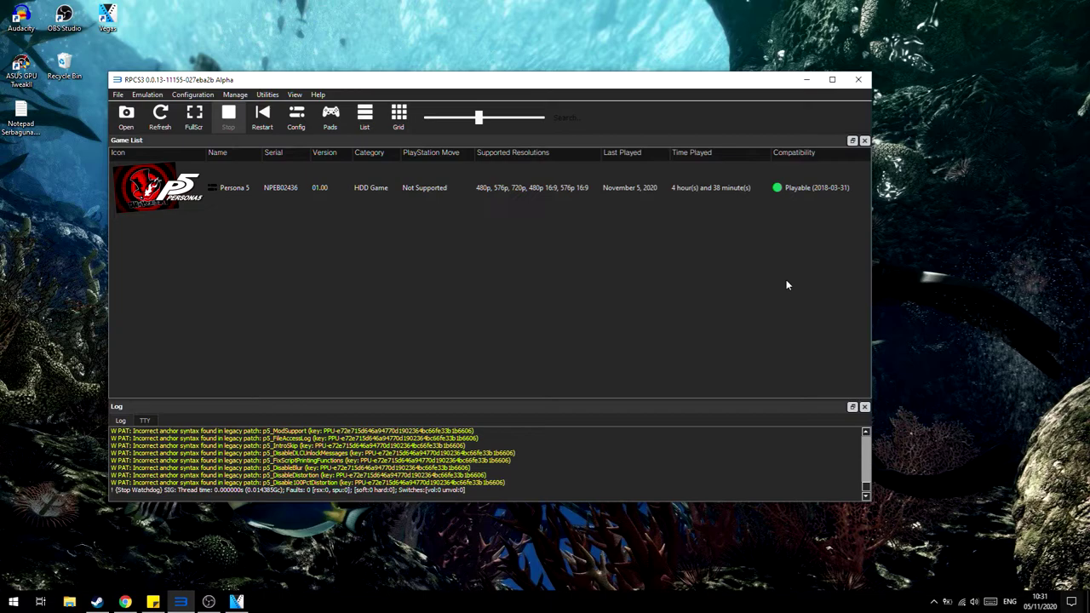
- Boot Persona 5 from the RPCS3 game list with its custom configuration
click(334, 193)
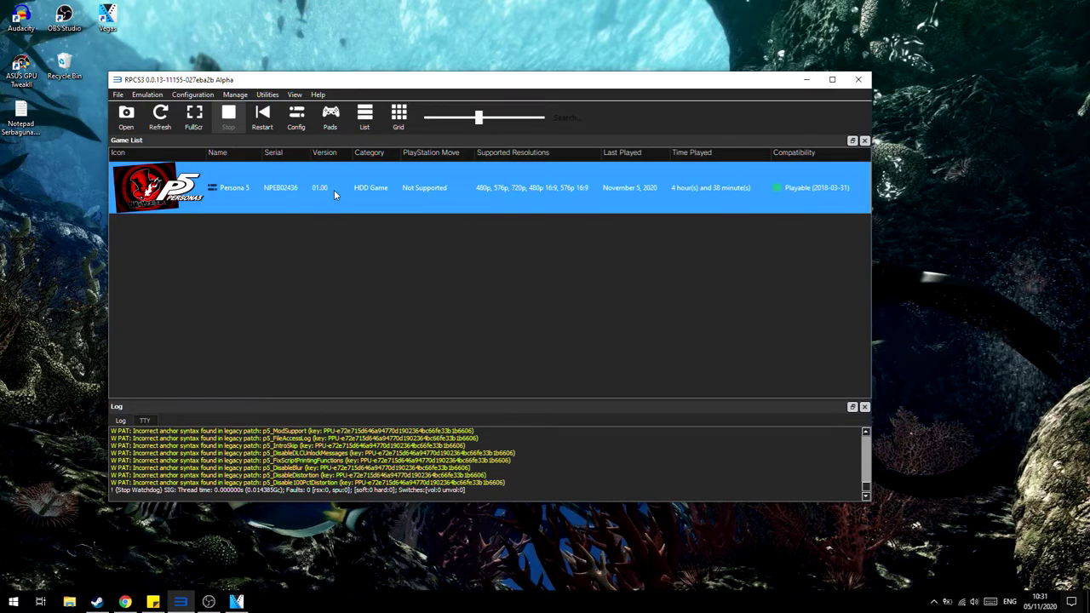
right_click(335, 194)
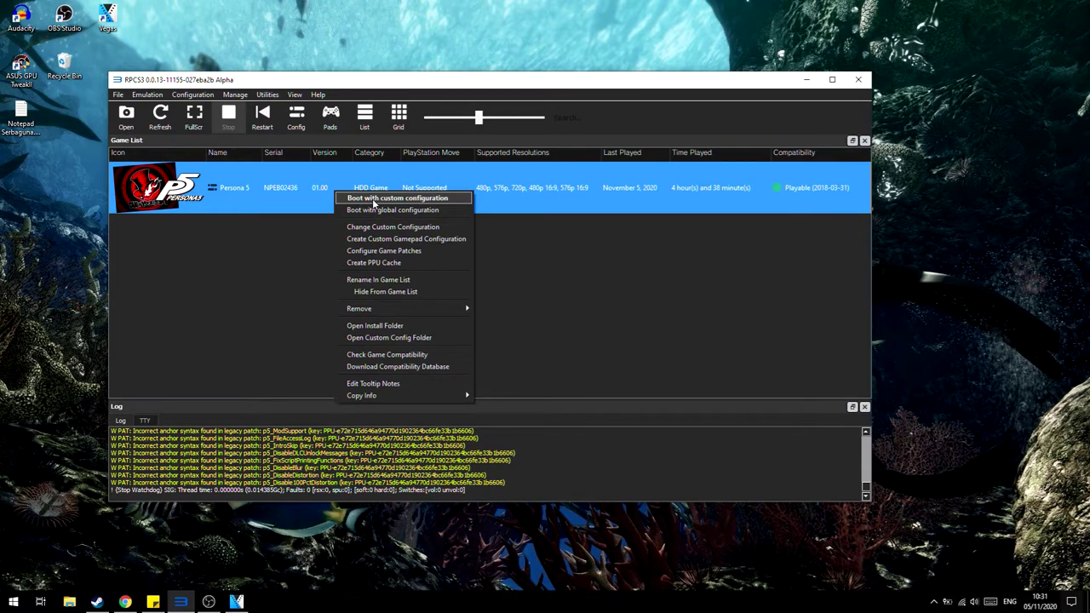
click(372, 200)
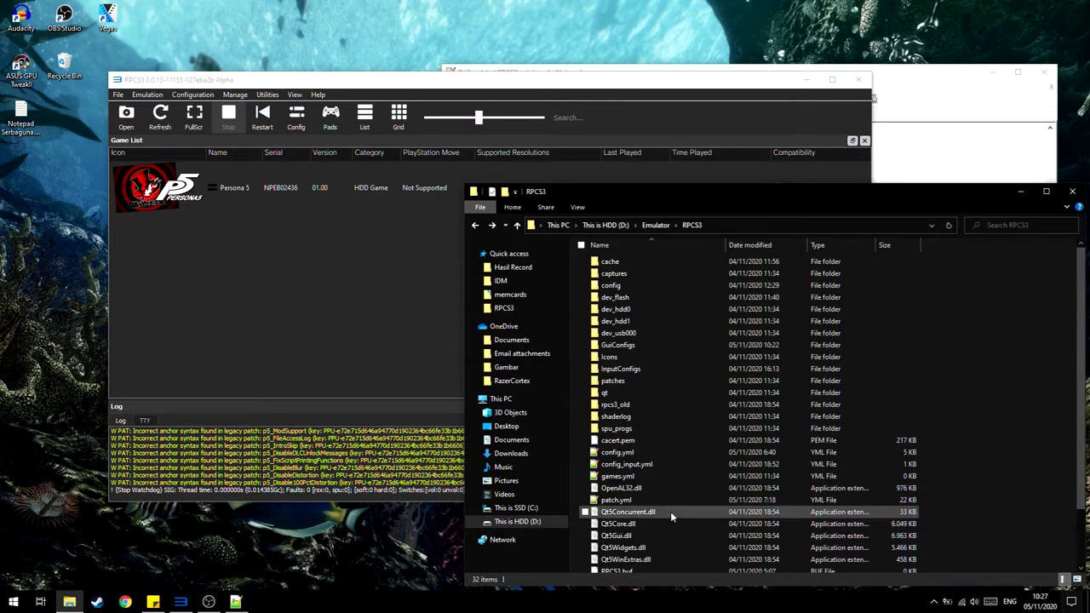
scroll(673, 513, down, 2)
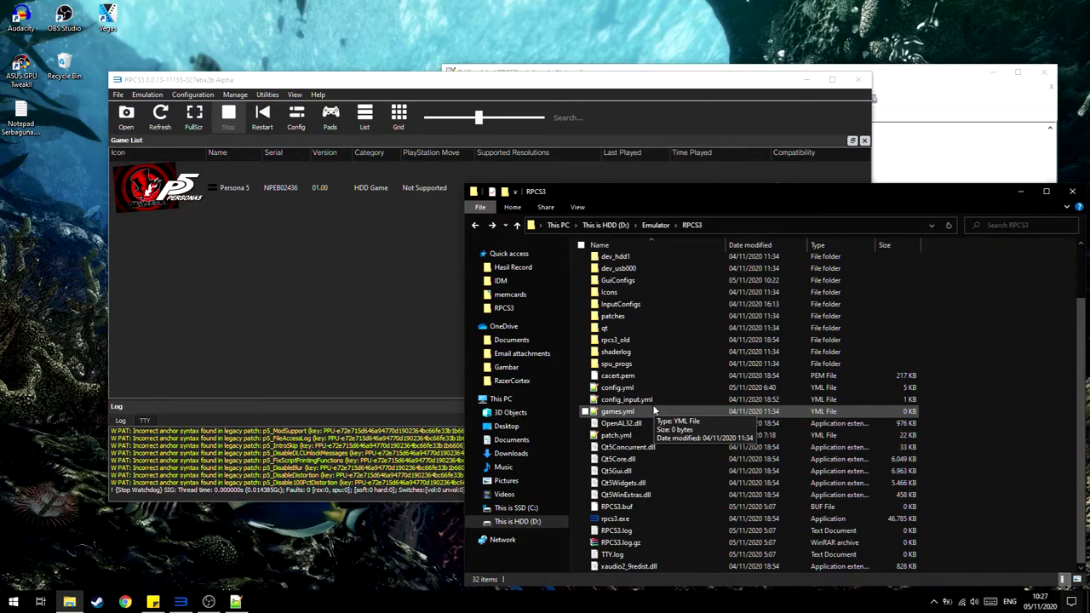
scroll(654, 412, up, 2)
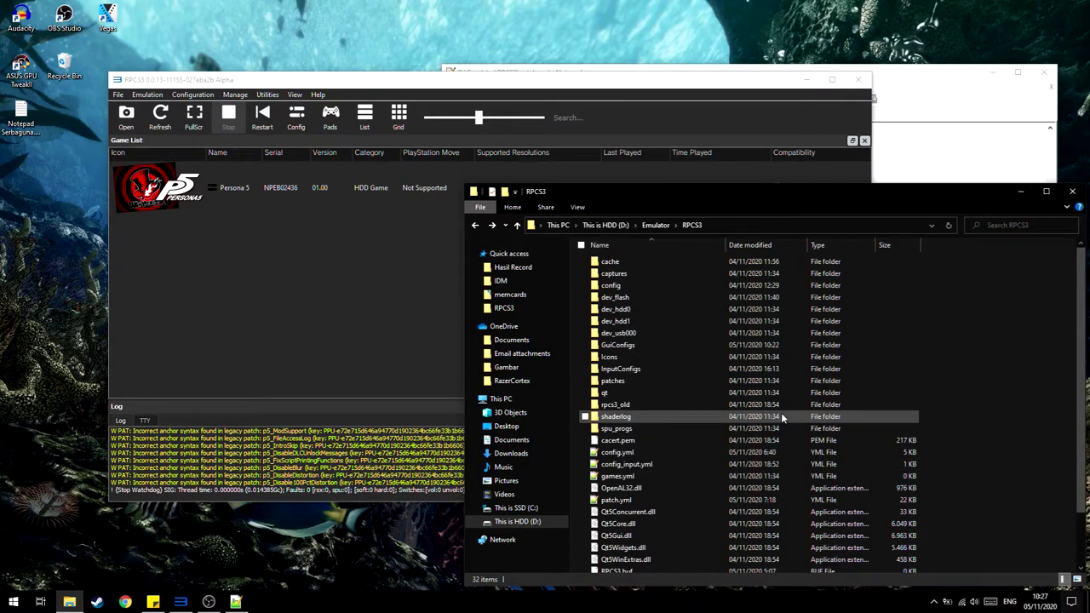